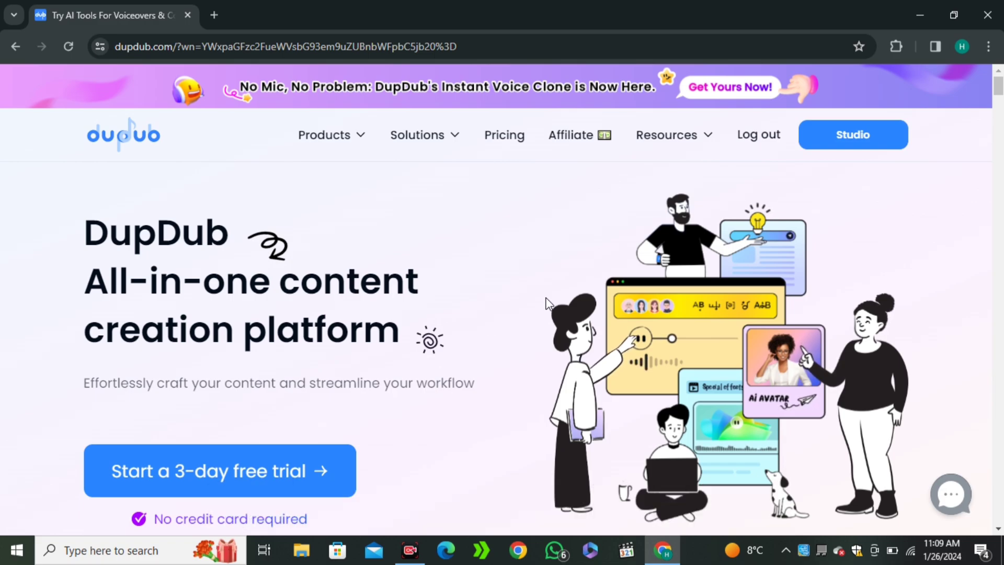
pyautogui.scroll(-1, 493, 334)
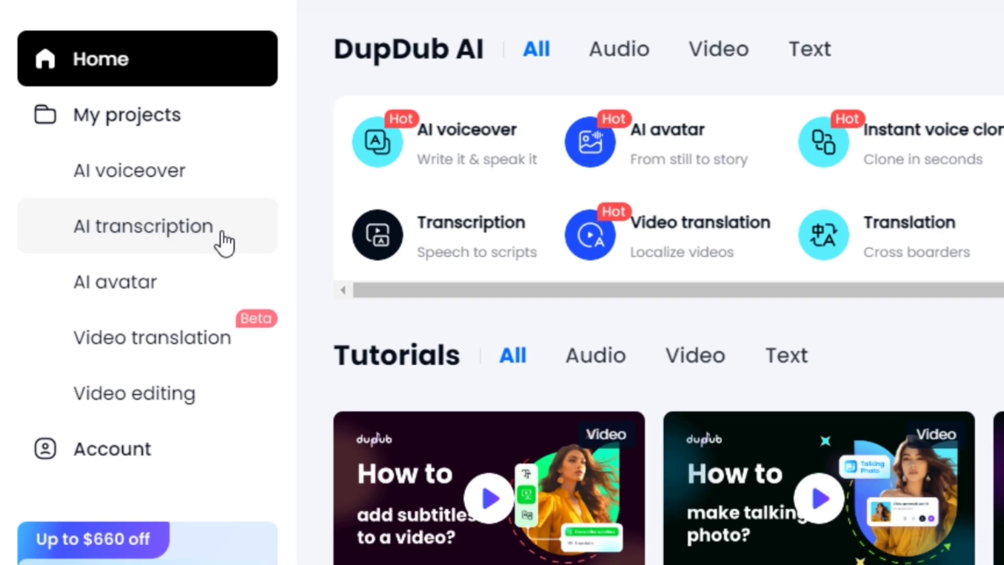
# Step: Transcribe the dolphin YouTube Short by pasting its link into a new AI transcription file
pyautogui.click(216, 231)
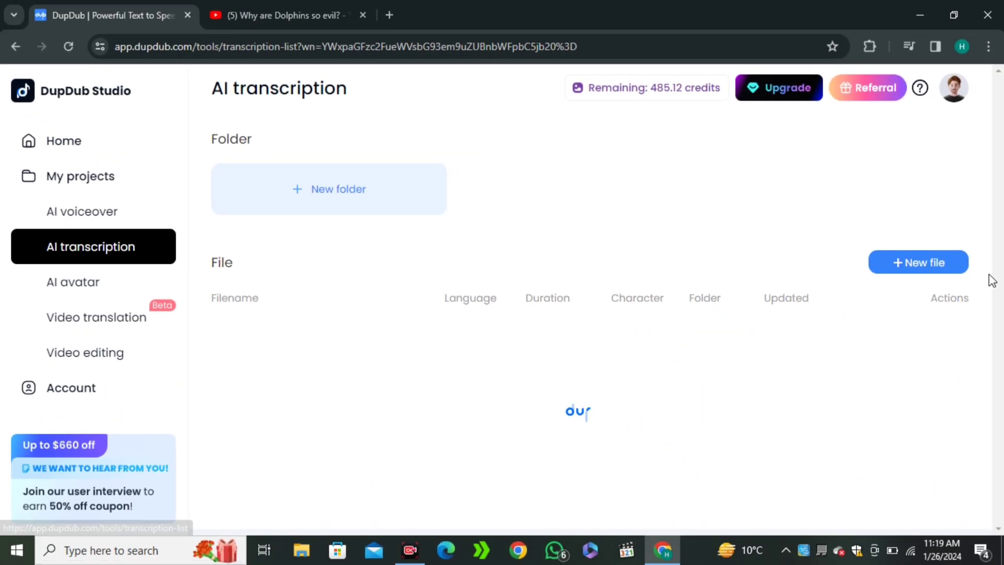
pyautogui.click(922, 264)
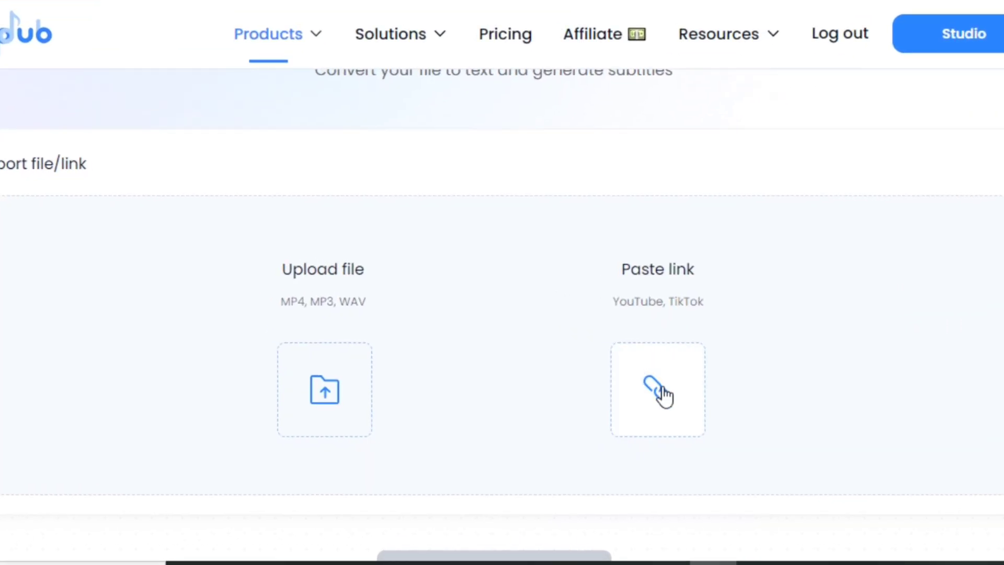
pyautogui.click(663, 396)
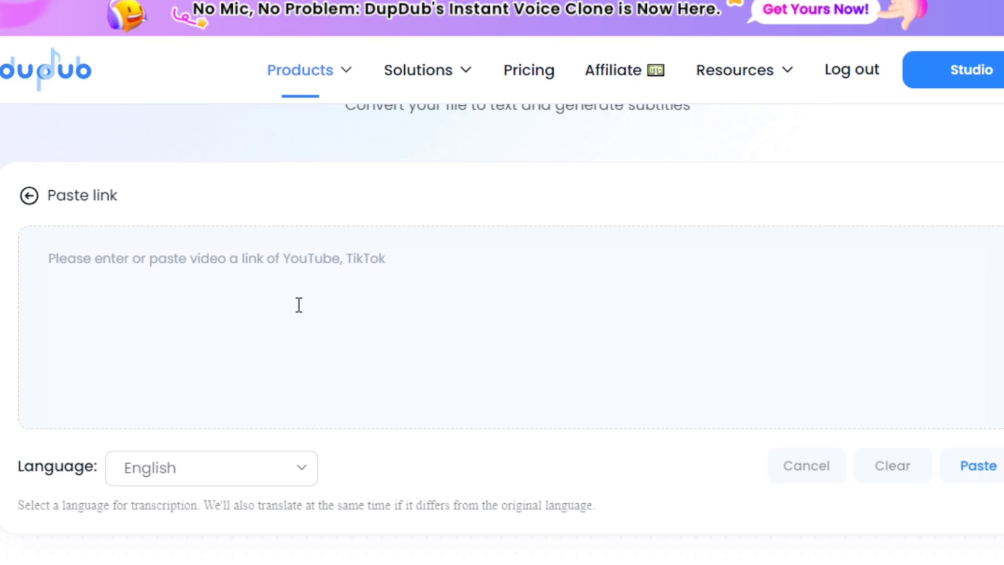
pyautogui.write('https://youtube.com/shorts/N0d7UF0bE_8?si=xnljl0emKpraRKXT')
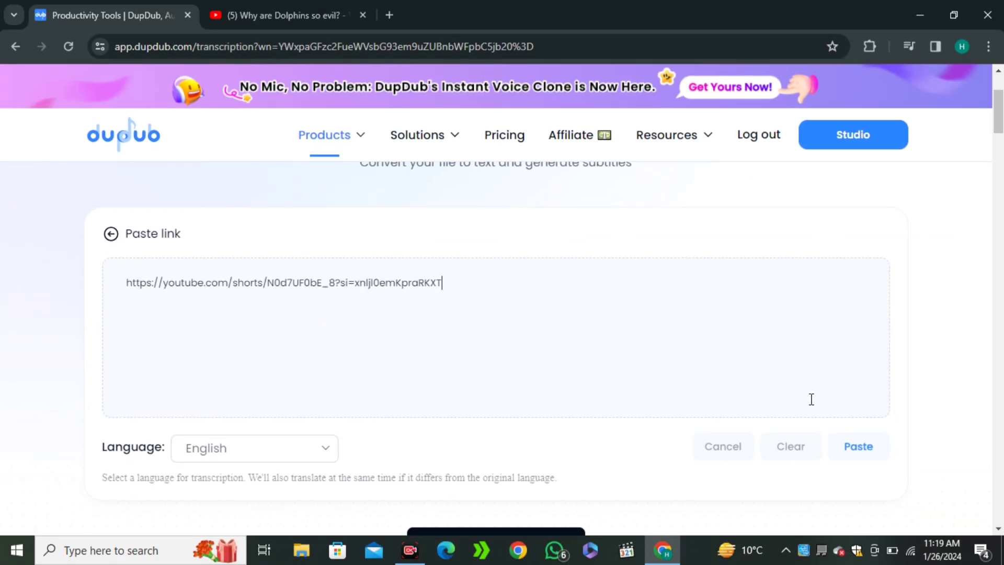
pyautogui.scroll(-2, 506, 444)
pyautogui.click(531, 406)
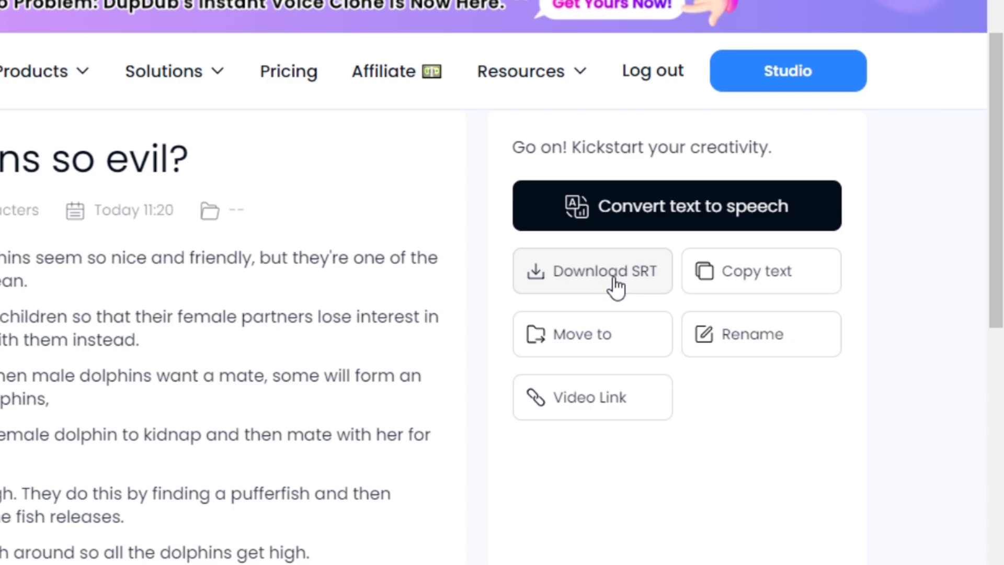
# Step: Copy the dolphin transcript and paste it into a new AI voiceover project
pyautogui.click(775, 278)
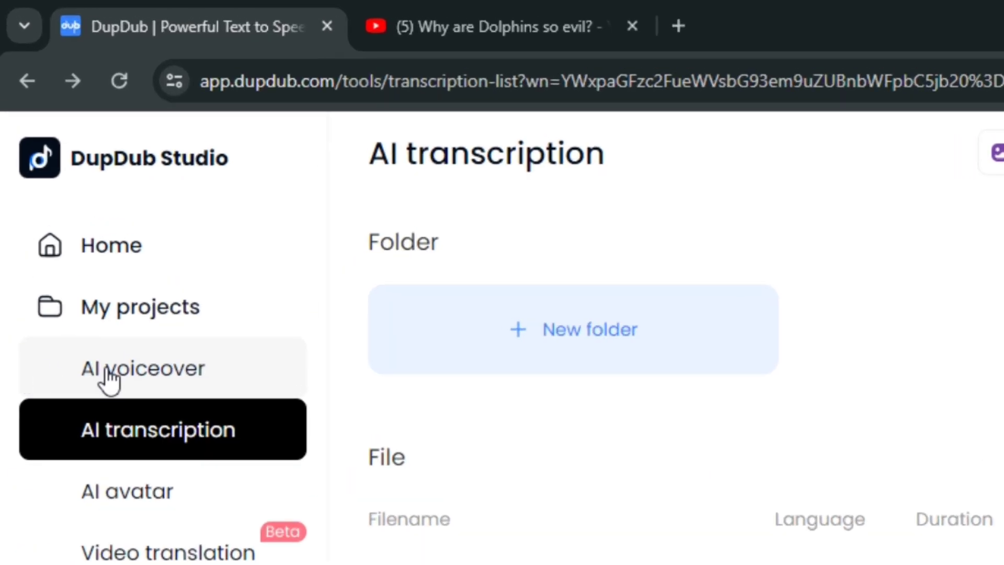
pyautogui.click(108, 378)
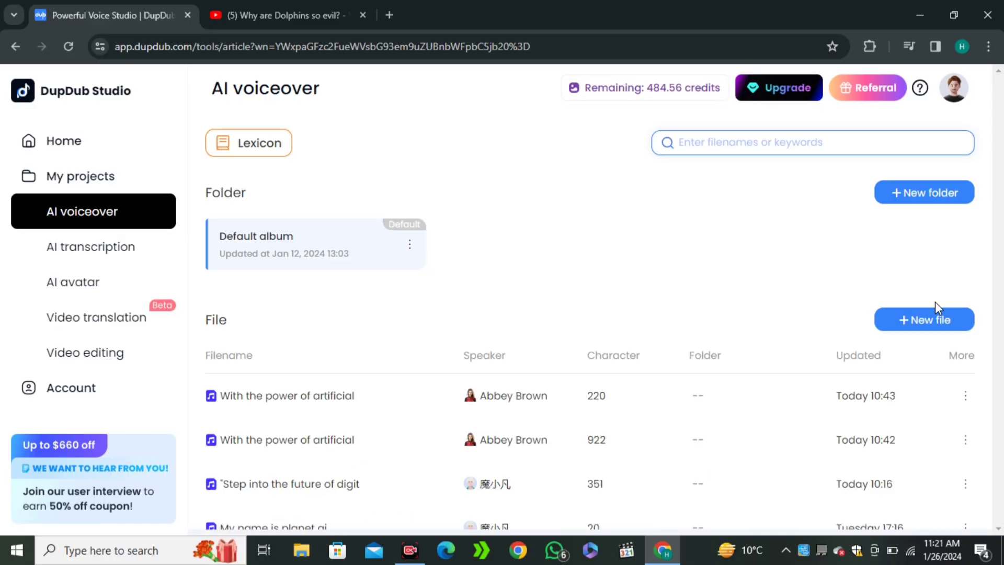
pyautogui.click(935, 314)
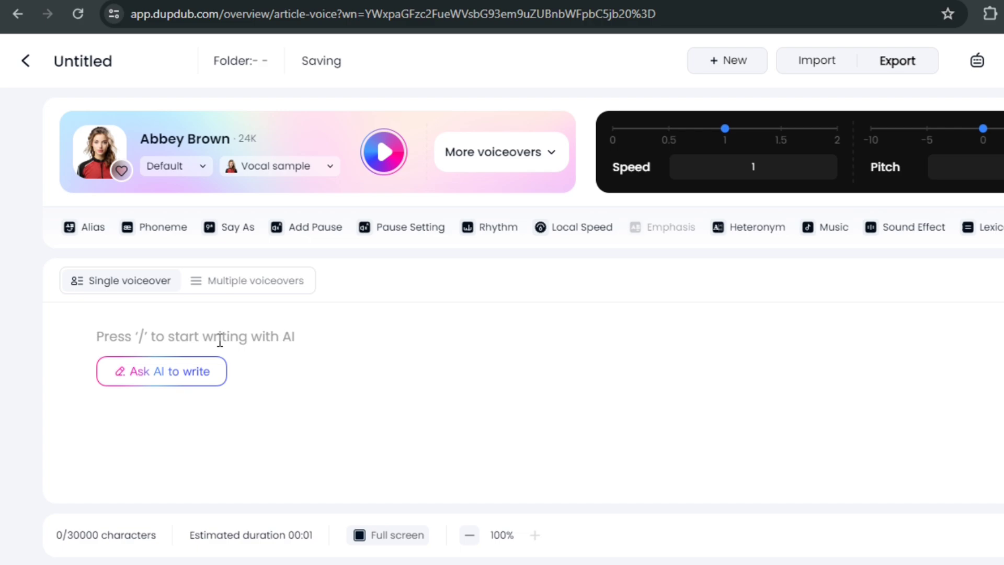
pyautogui.hotkey('ctrl', 'v')
pyautogui.scroll(3, 433, 390)
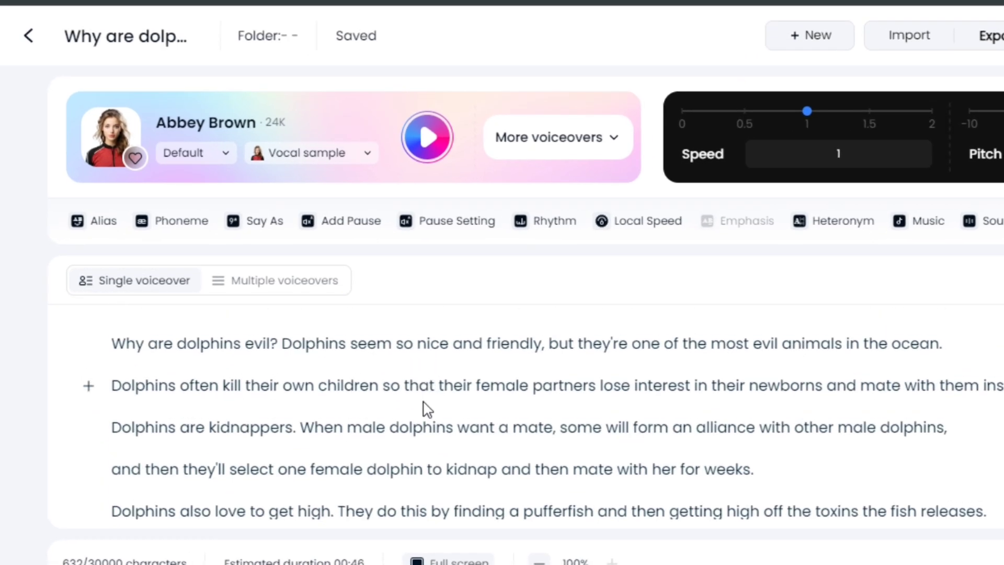
pyautogui.scroll(-2, 419, 408)
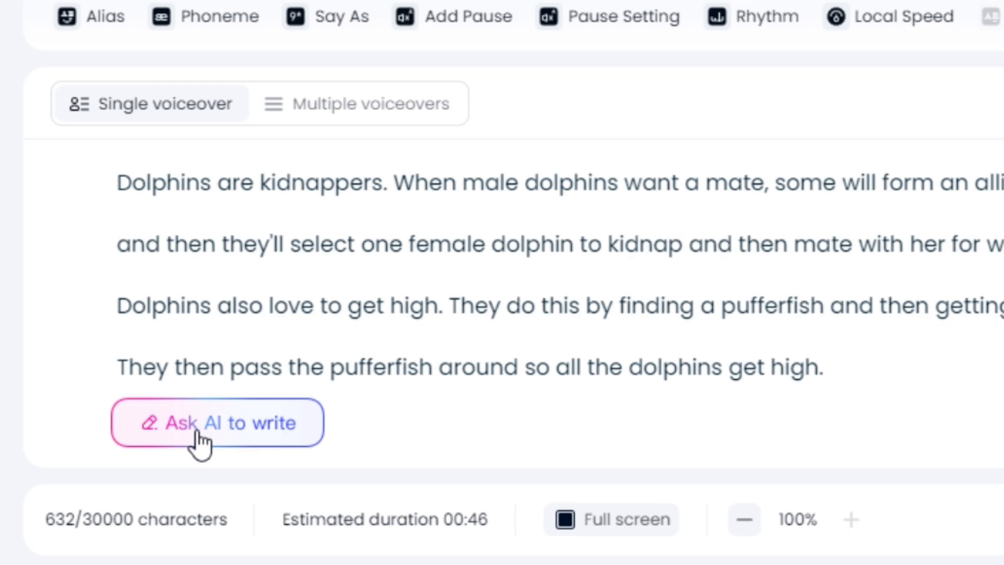
# Step: Rewrite the dolphin script in a Straightforward tone with Ask AI and replace the original
pyautogui.click(201, 431)
pyautogui.scroll(-3, 348, 336)
pyautogui.scroll(-2, 325, 337)
pyautogui.scroll(1, 258, 363)
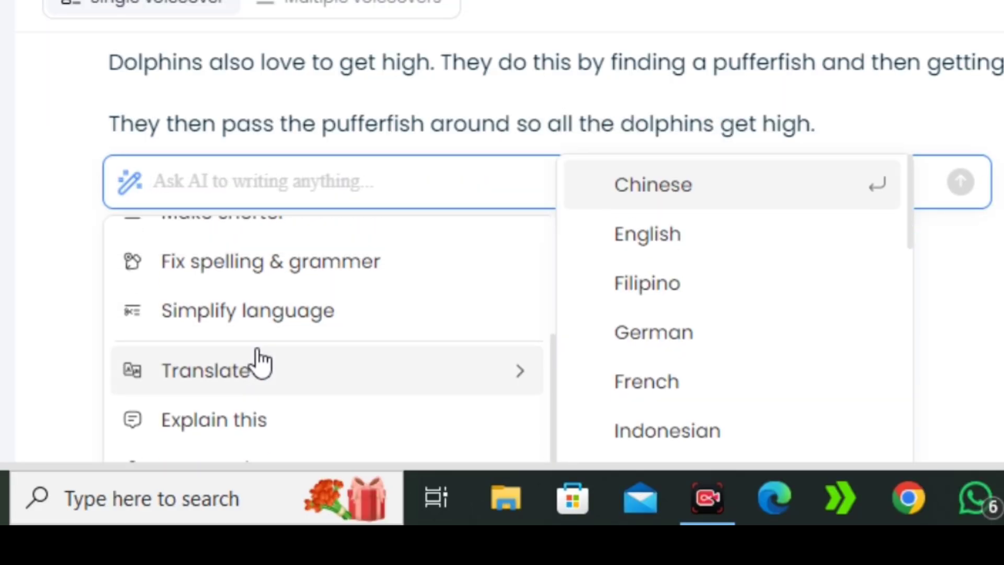
pyautogui.scroll(3, 259, 362)
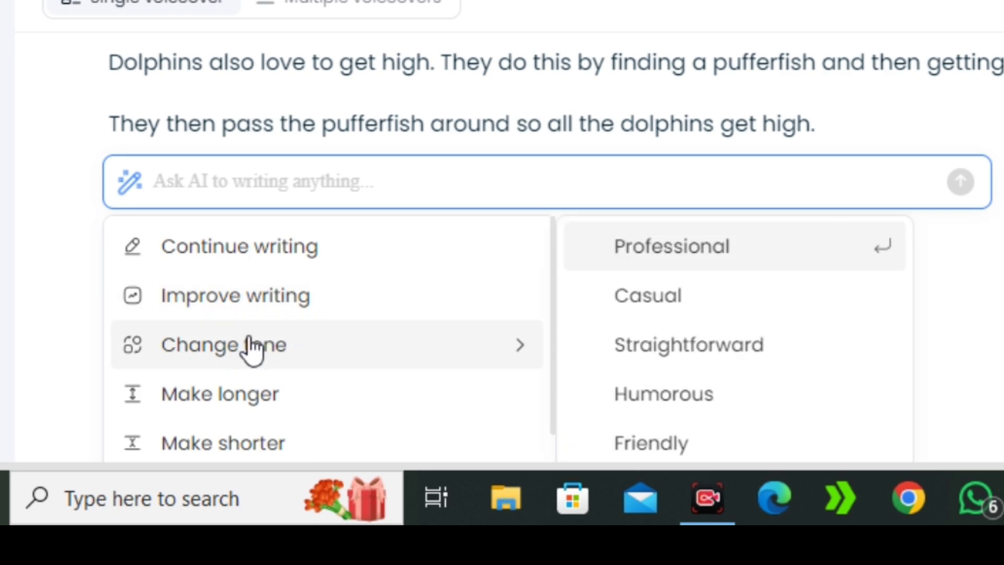
pyautogui.moveTo(224, 344)
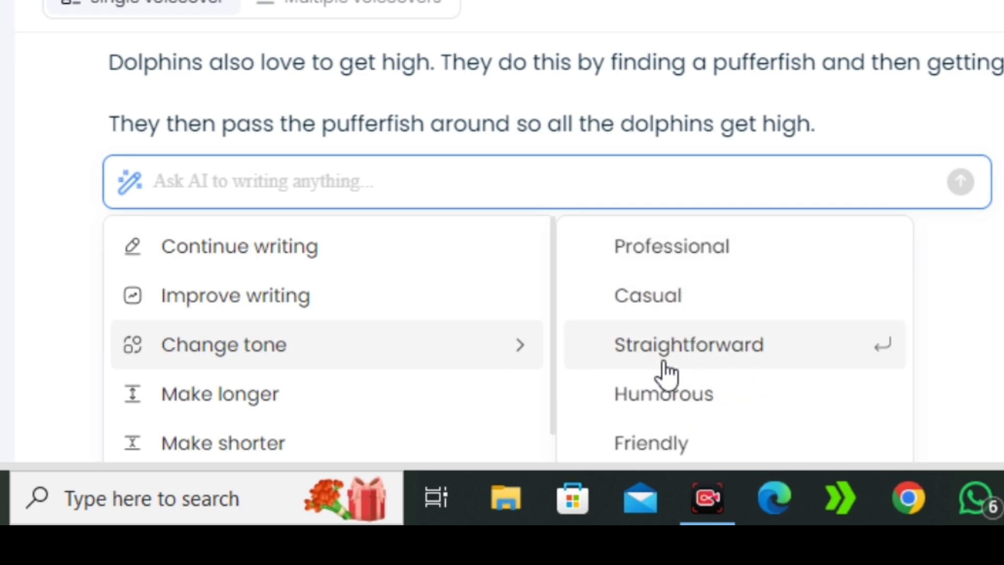
pyautogui.click(665, 346)
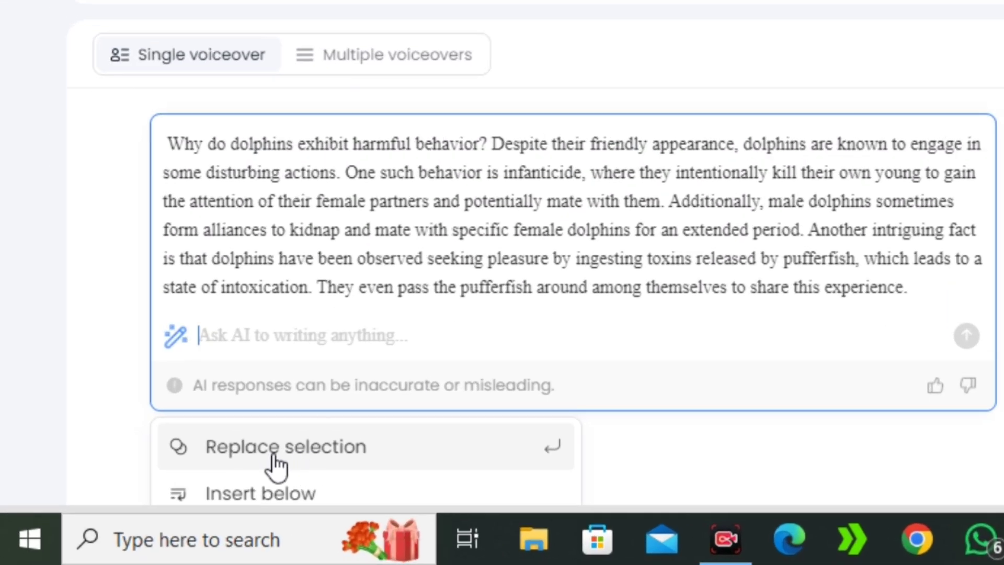
pyautogui.click(277, 463)
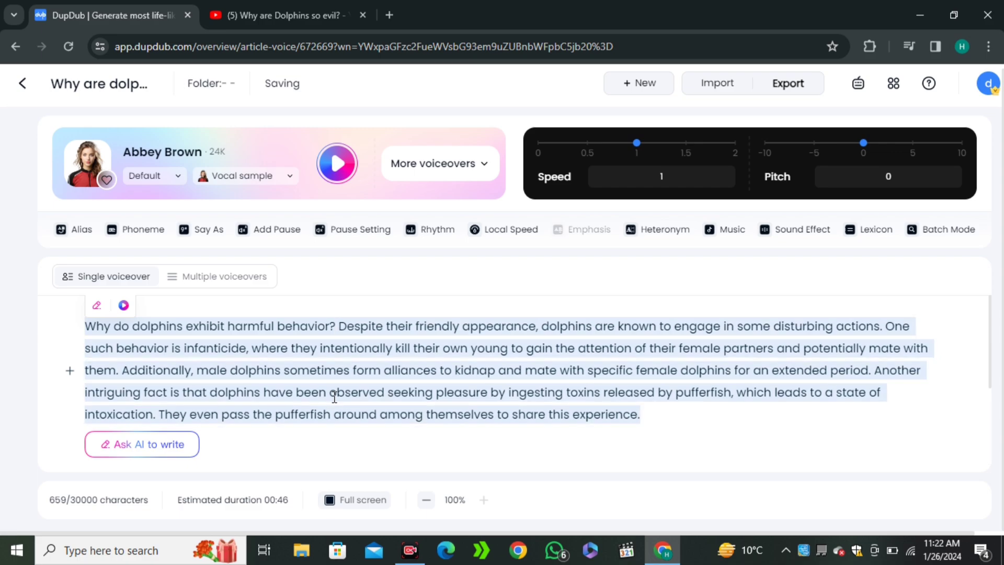
# Step: Open the voice library and filter it to Premium quality voices
pyautogui.click(341, 411)
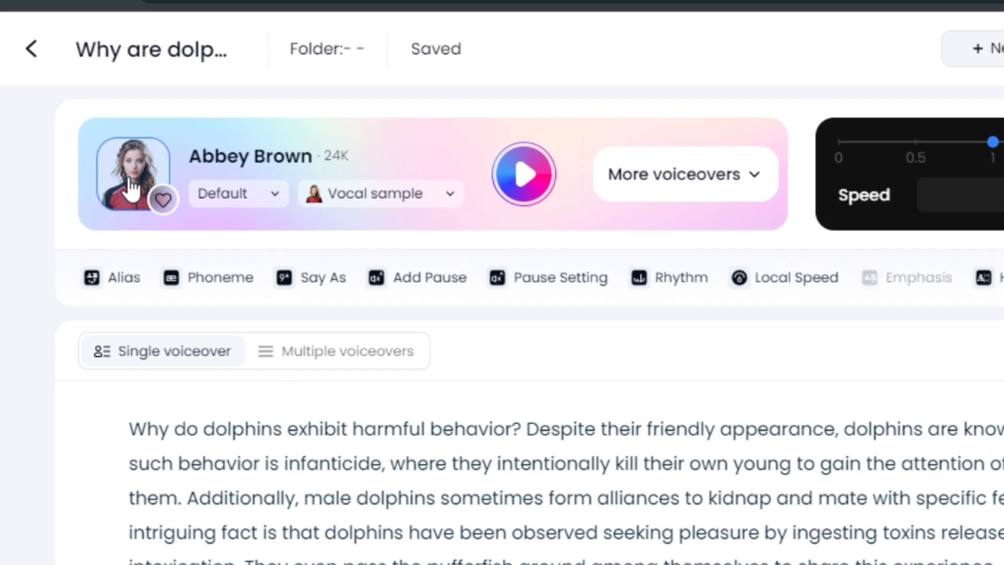
pyautogui.click(132, 189)
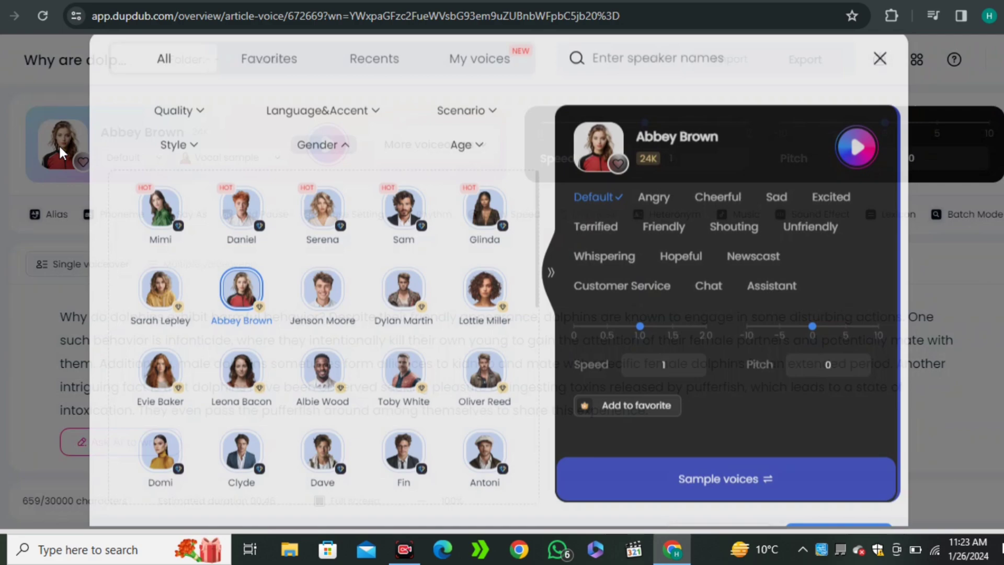
pyautogui.scroll(-3, 348, 306)
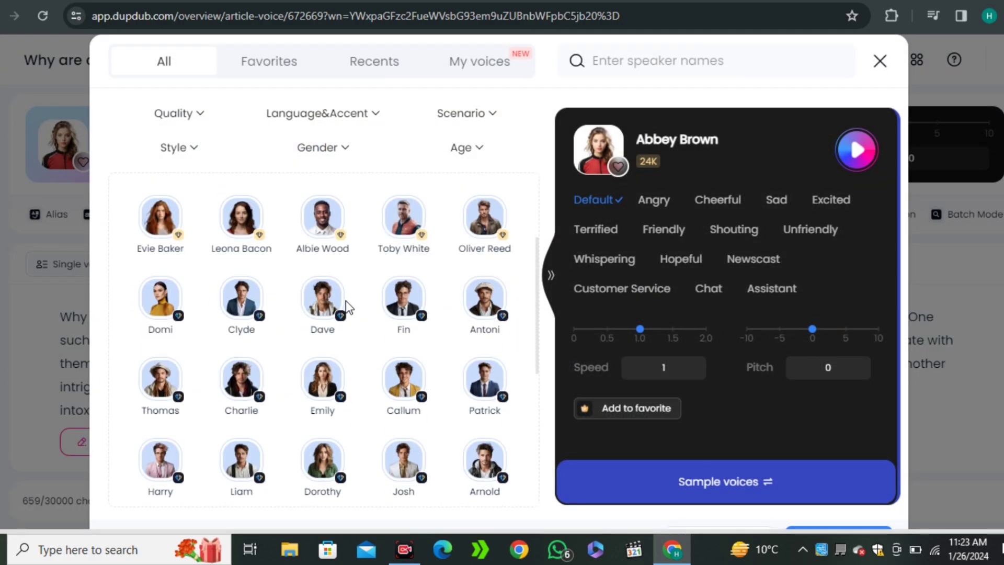
pyautogui.scroll(-2, 347, 307)
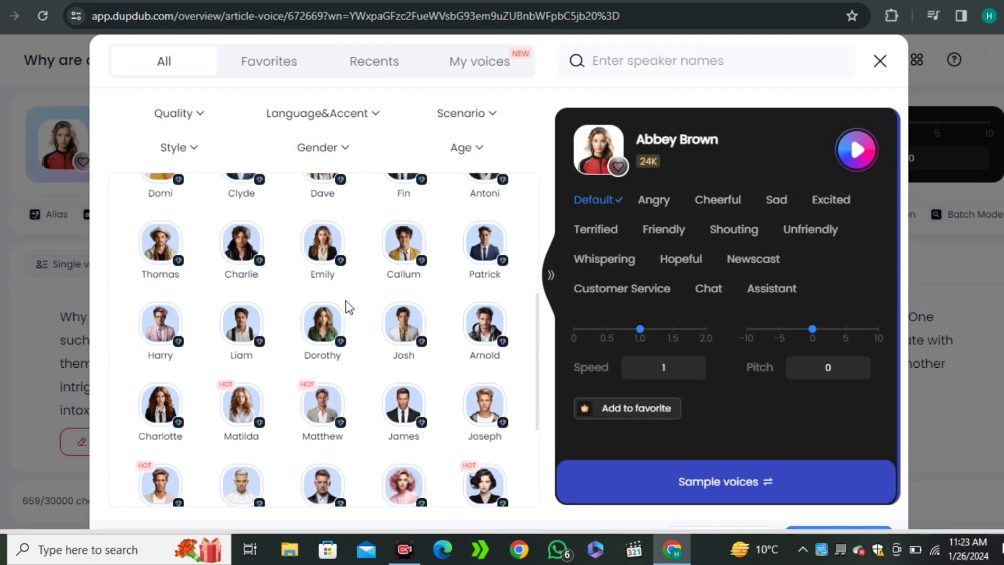
pyautogui.scroll(-1, 348, 306)
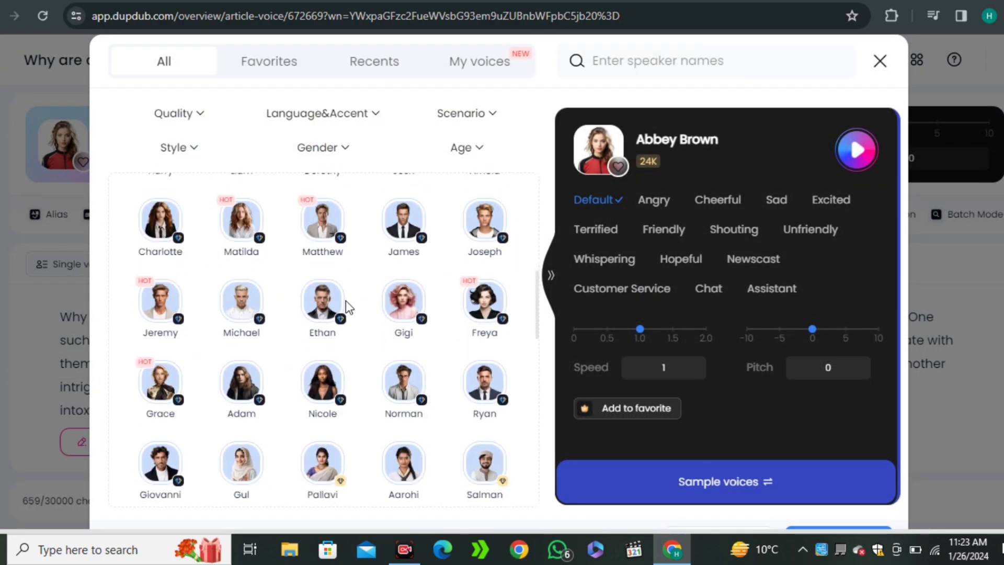
pyautogui.scroll(5, 347, 307)
pyautogui.click(198, 112)
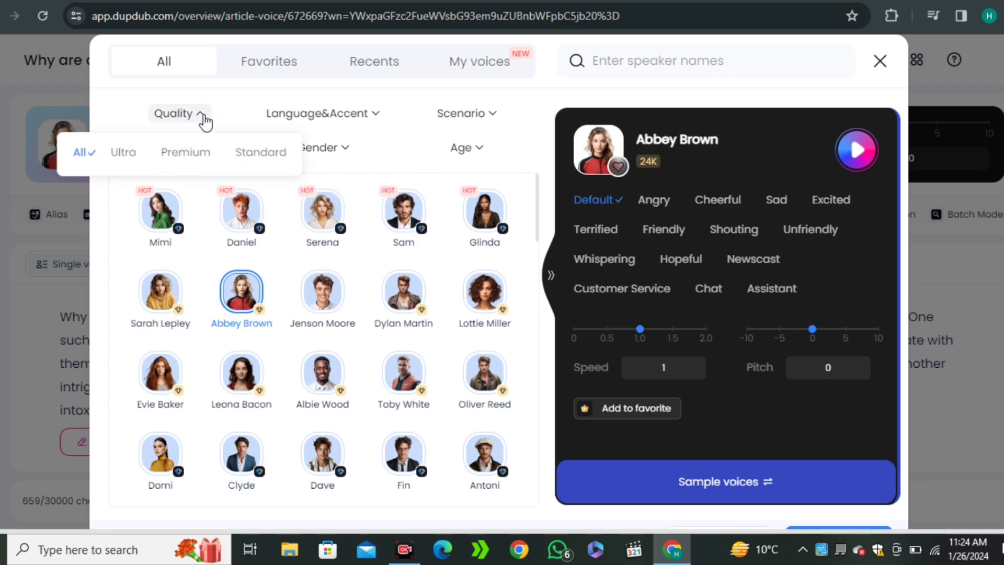
pyautogui.click(186, 152)
# Step: Narrow the voices to English with an American accent and the Explainer scenario
pyautogui.click(303, 116)
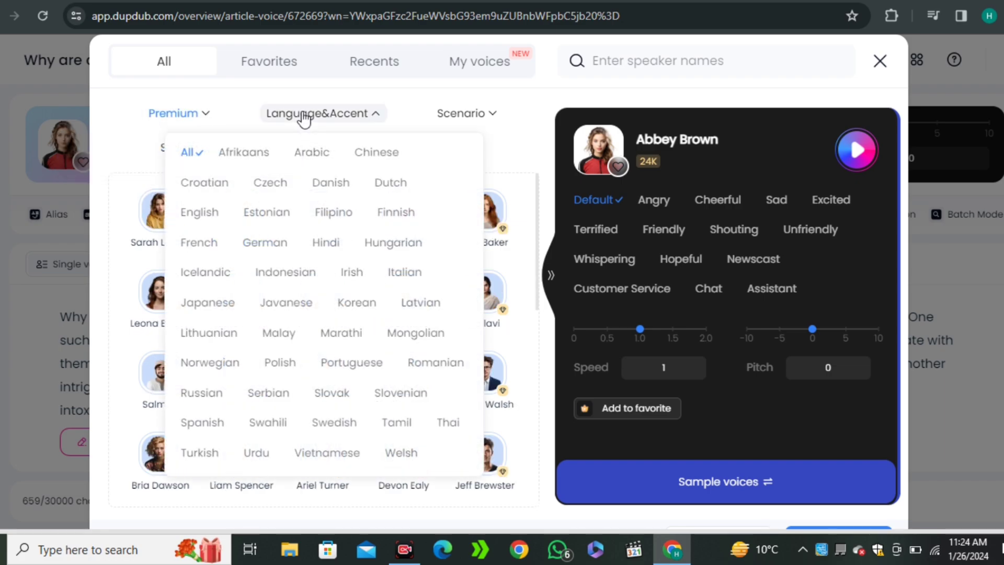
pyautogui.click(200, 216)
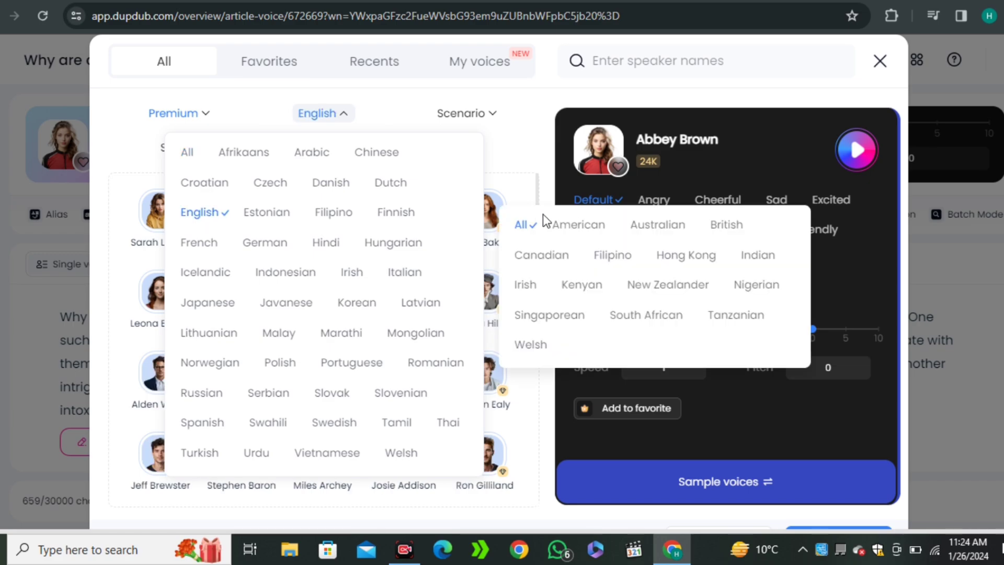
pyautogui.click(578, 226)
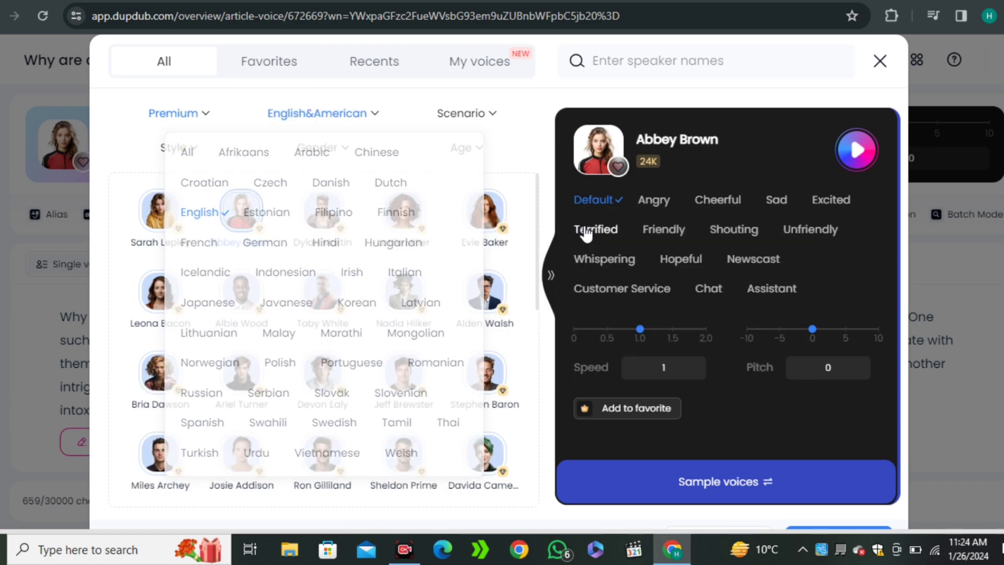
pyautogui.click(456, 118)
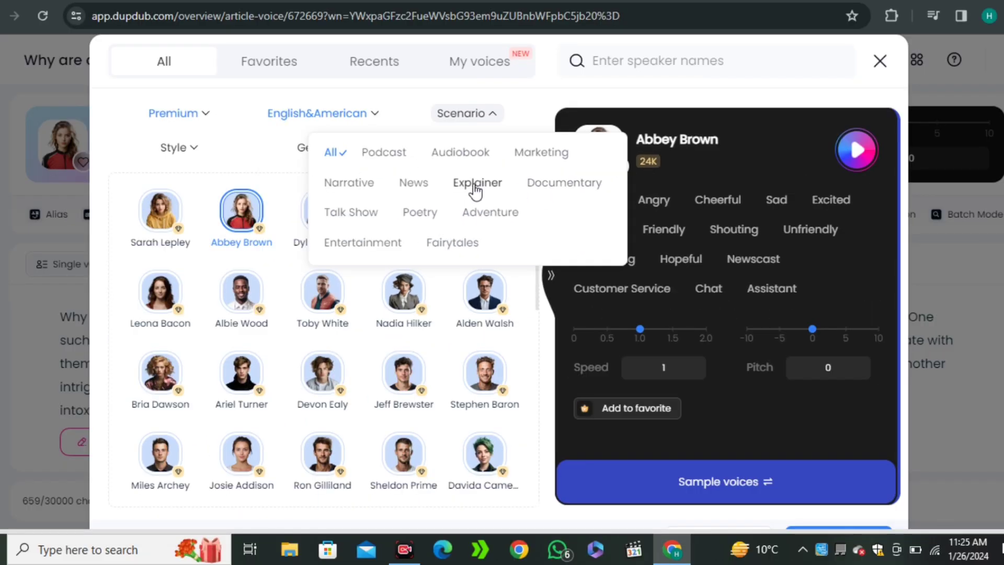
pyautogui.click(475, 188)
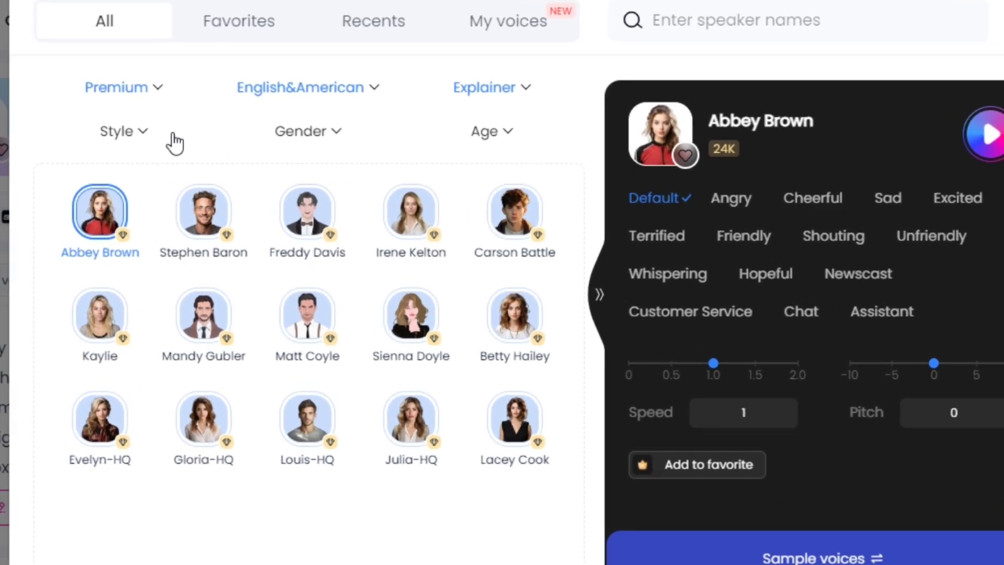
# Step: Look over the style, gender and age filters, then preview Abbey Brown's voice sample
pyautogui.click(198, 154)
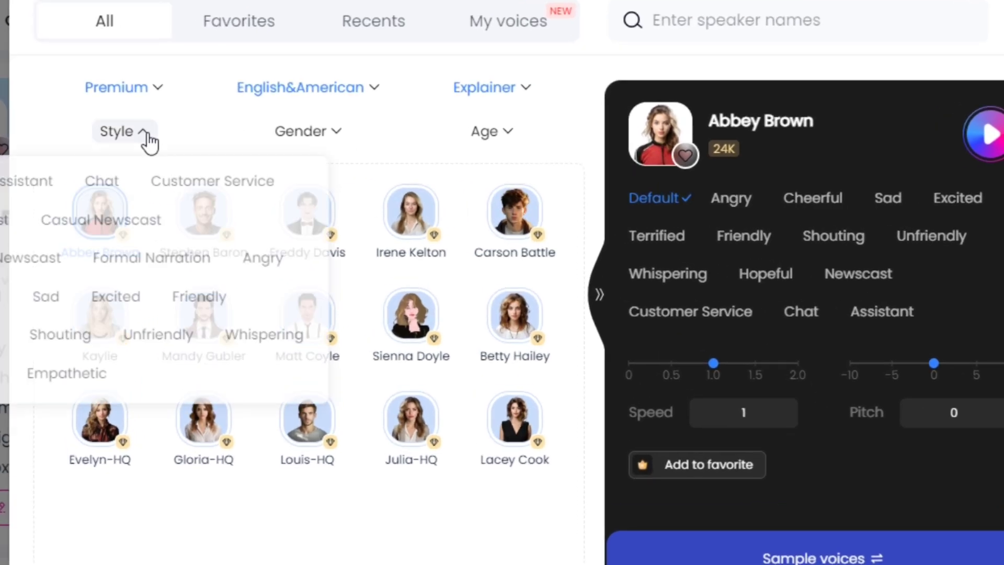
pyautogui.click(161, 135)
pyautogui.click(290, 141)
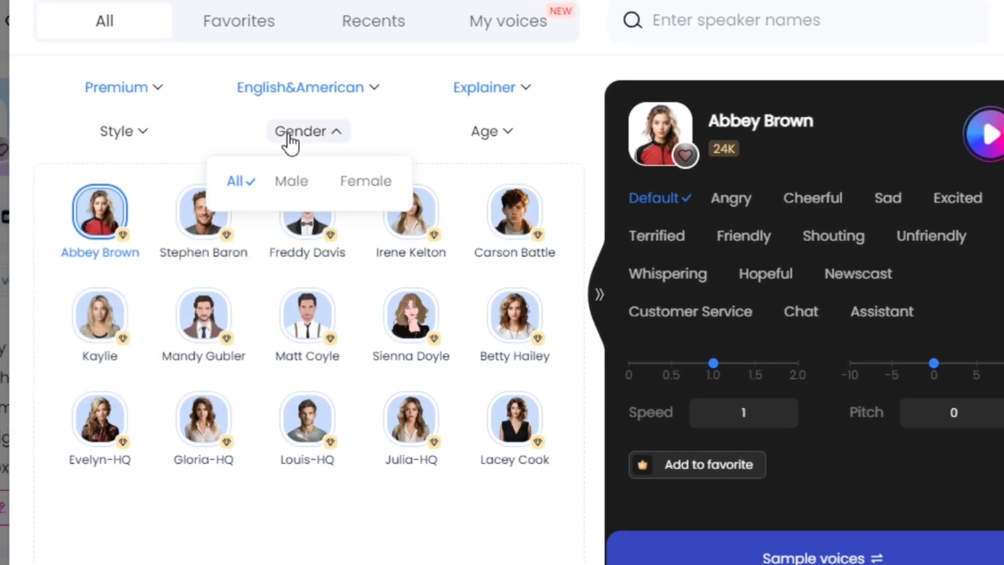
pyautogui.click(489, 132)
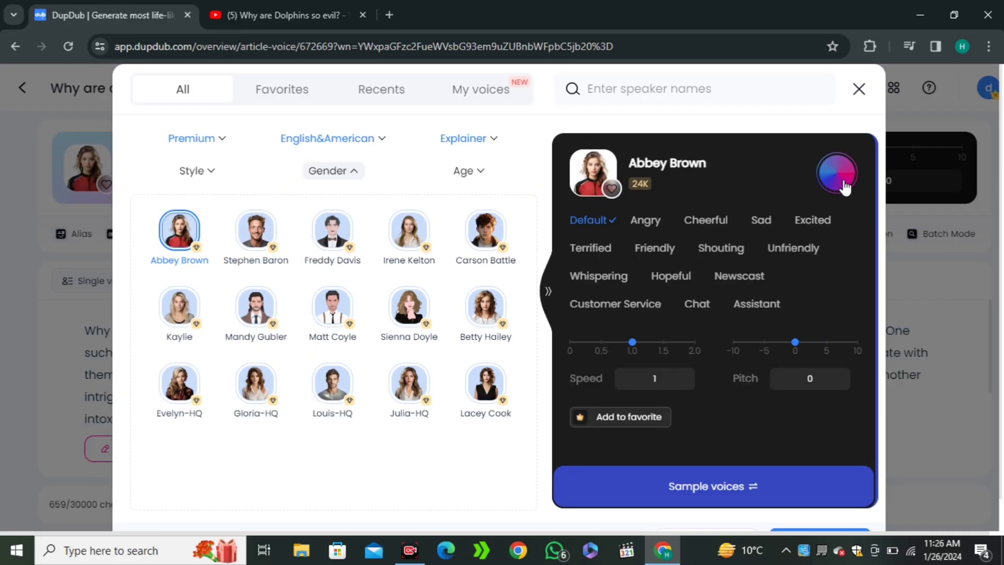
pyautogui.click(845, 187)
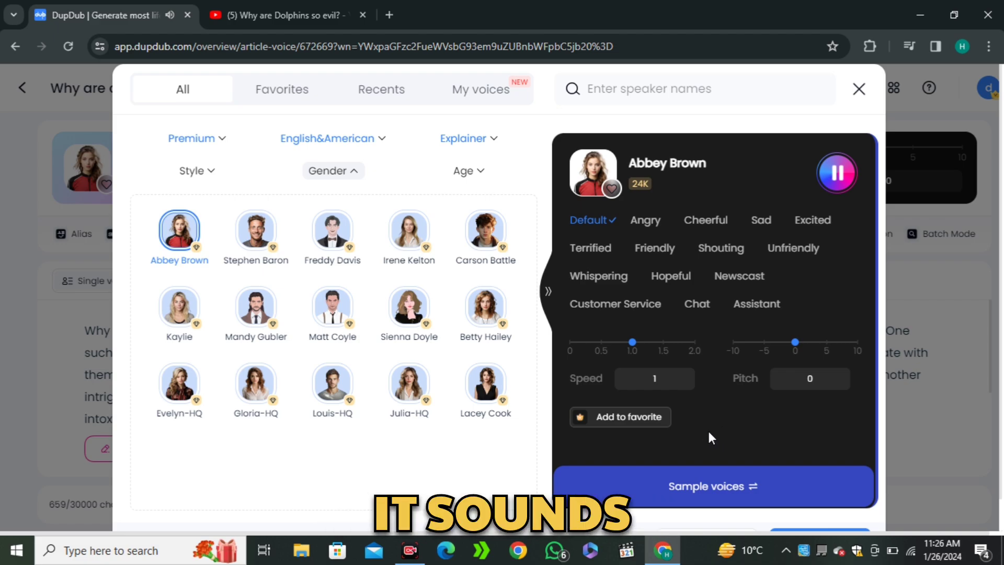
# Step: Select Stephen Baron, play his sample, and preview the Entertainment, Documentary and Soulful styles
pyautogui.click(266, 241)
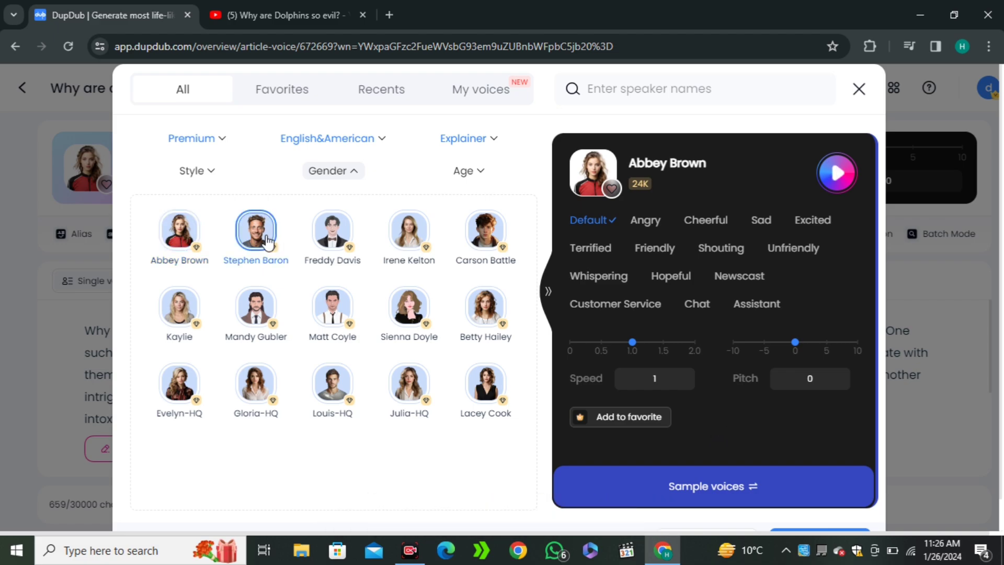
pyautogui.click(838, 174)
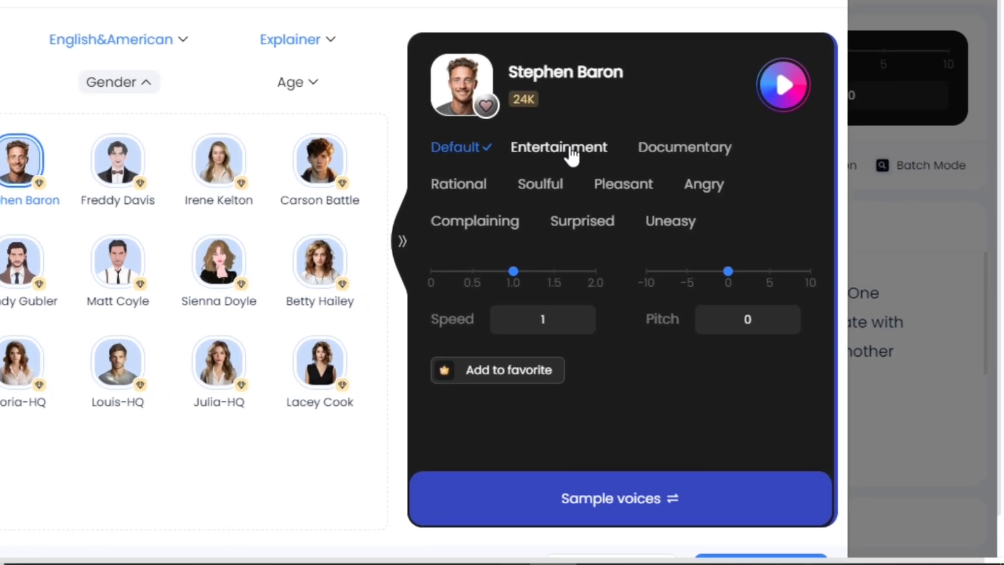
pyautogui.click(675, 222)
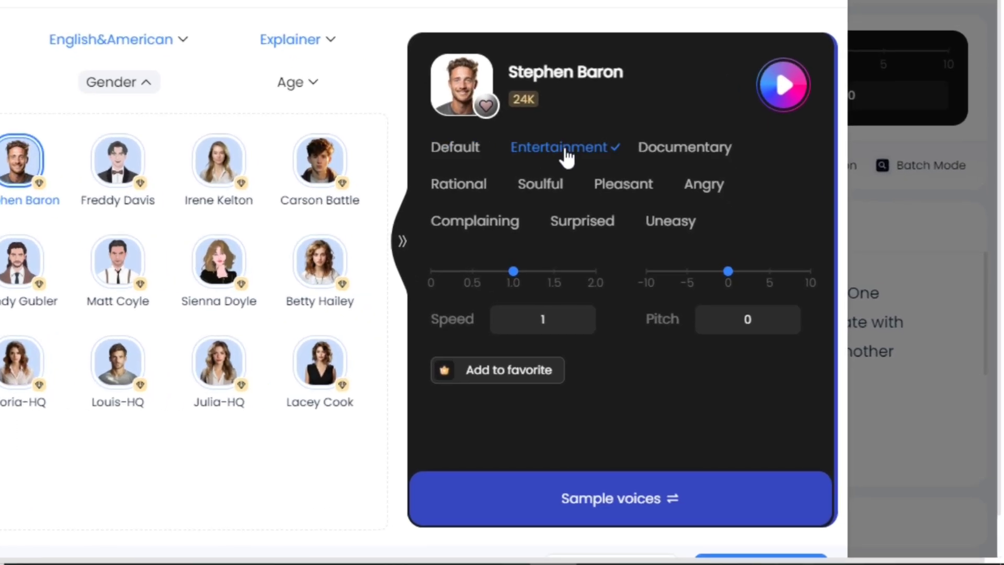
pyautogui.click(685, 155)
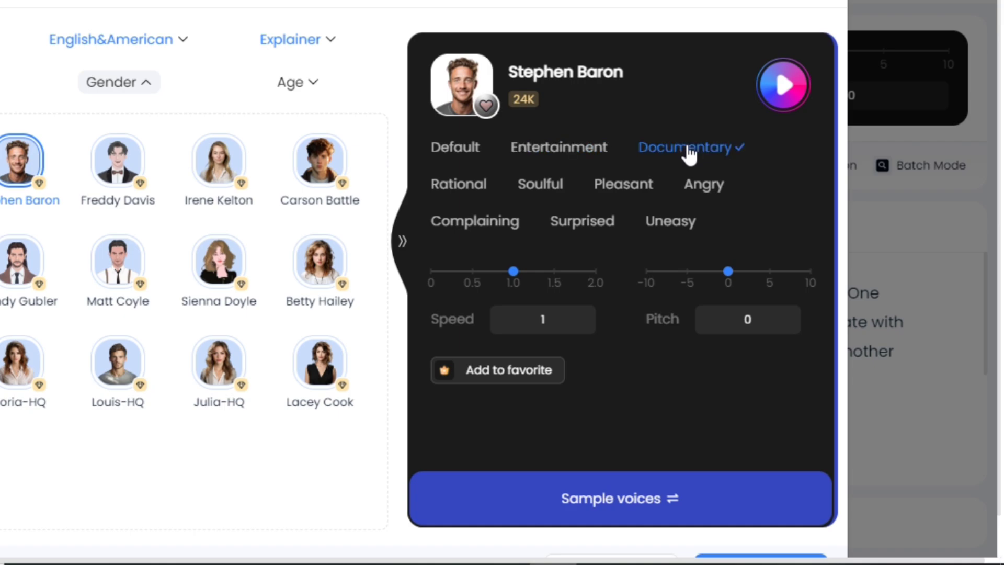
pyautogui.click(555, 185)
# Step: Preview the Pleasant, Angry, Complaining, Surprised and Uneasy styles, then return to Default
pyautogui.click(656, 191)
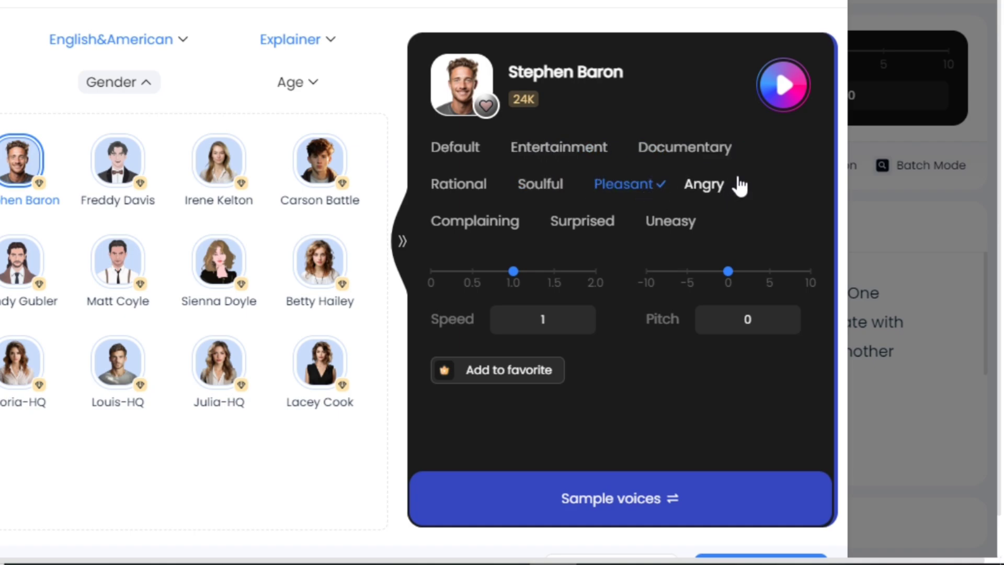
pyautogui.click(690, 190)
pyautogui.click(498, 227)
pyautogui.click(582, 221)
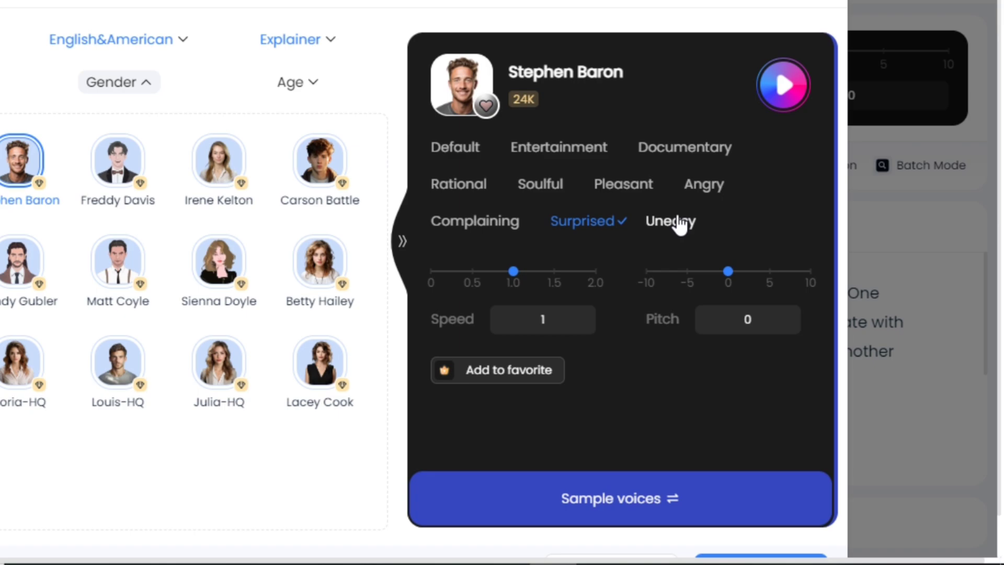
pyautogui.click(687, 225)
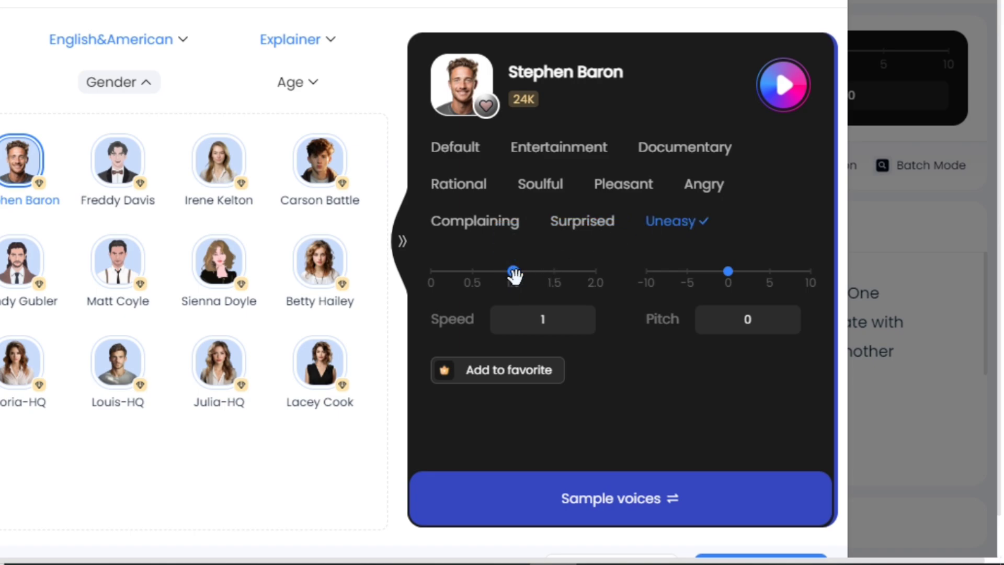
pyautogui.moveTo(728, 271)
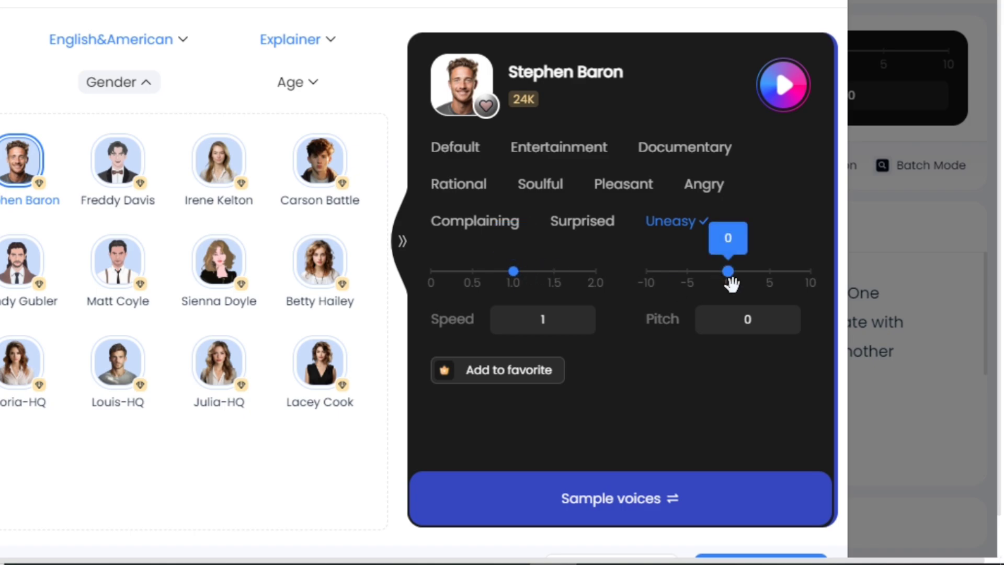
pyautogui.click(461, 151)
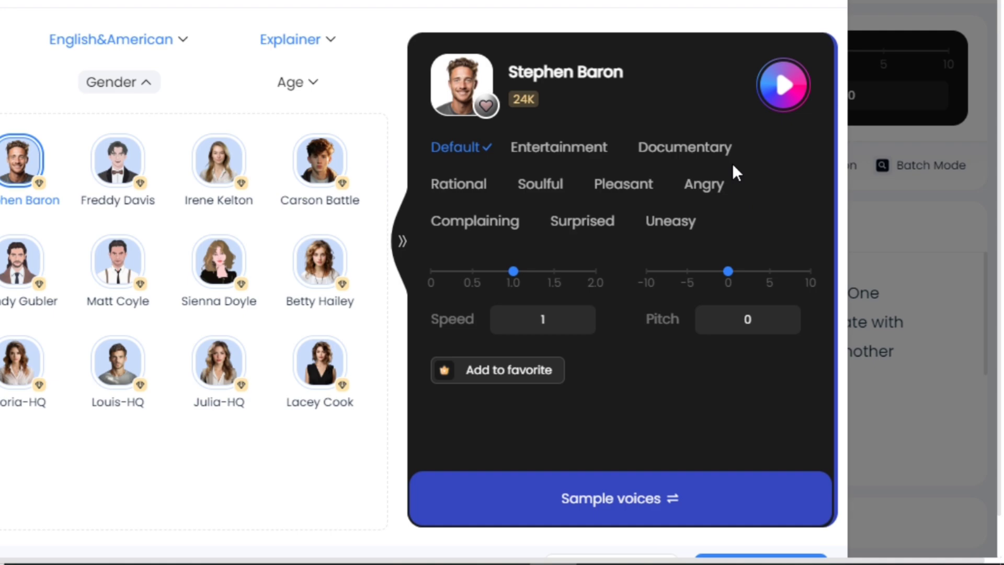
pyautogui.scroll(-1, 729, 513)
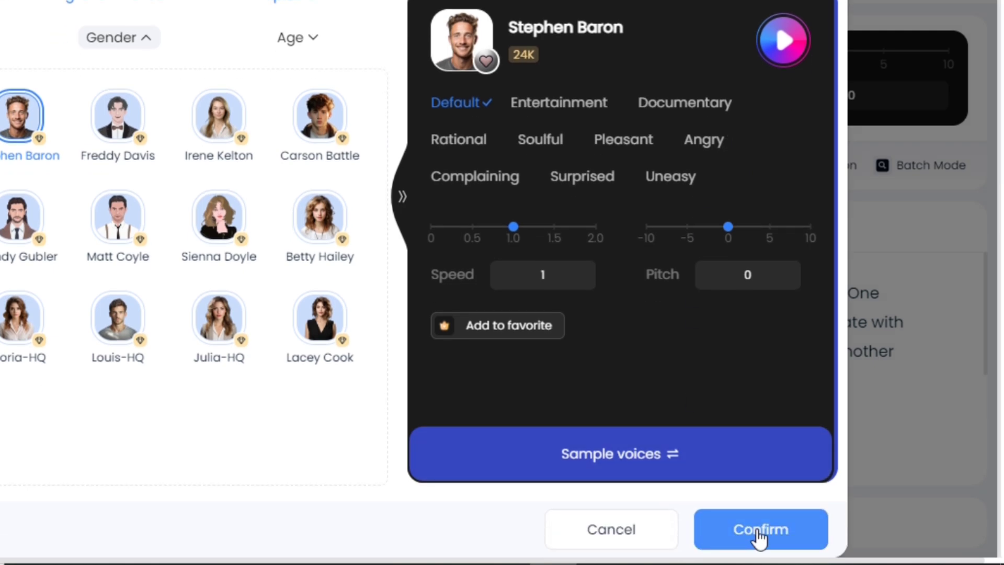
# Step: Confirm Stephen Baron as narrator, try a sound effect, and bring up the export options
pyautogui.click(757, 539)
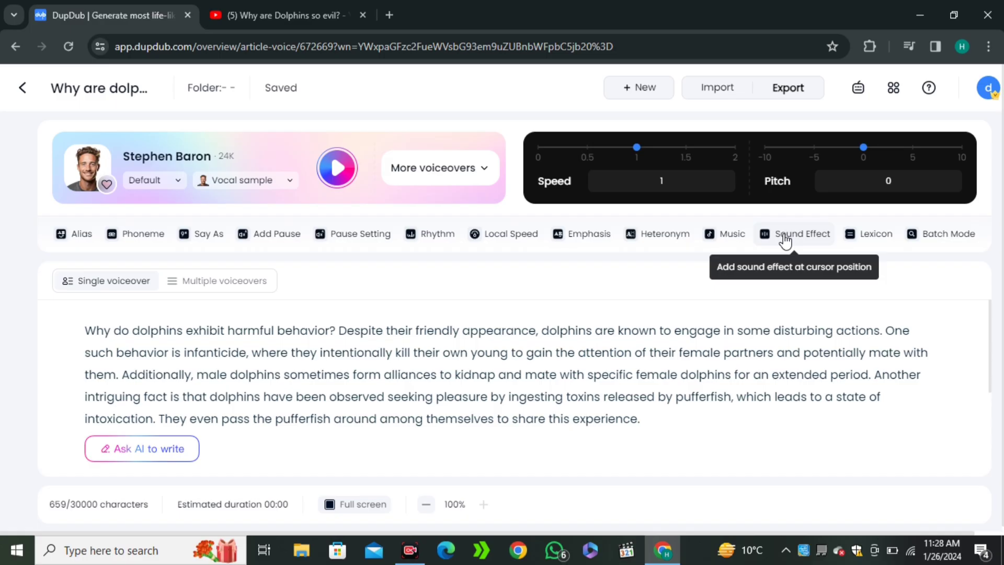
pyautogui.click(784, 242)
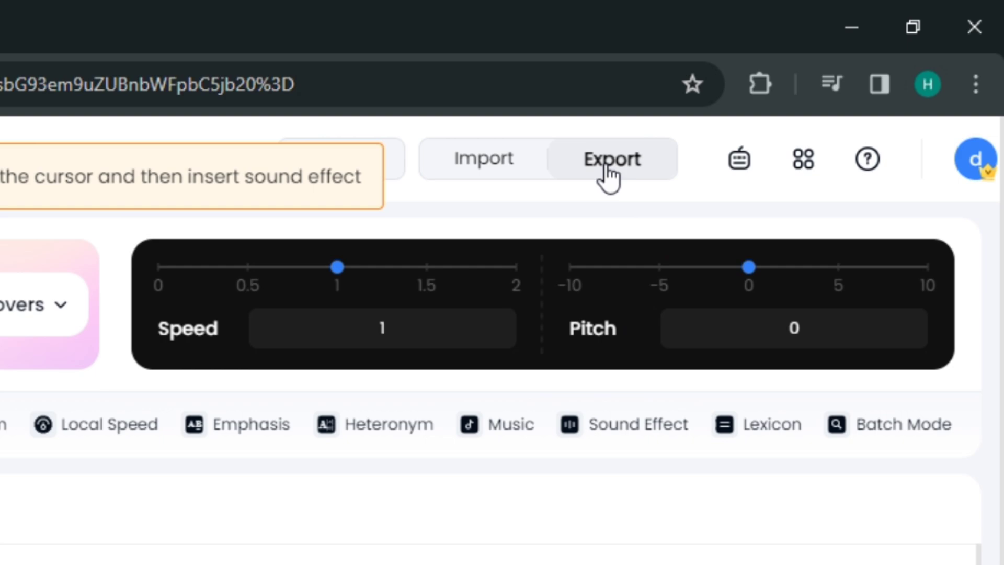
pyautogui.click(788, 90)
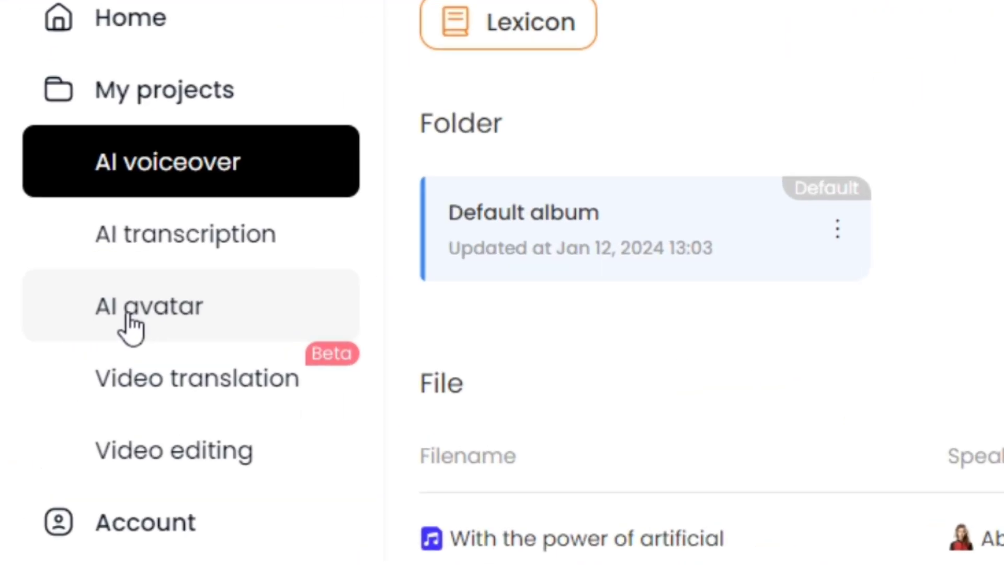
# Step: Start a new talking avatar from the AI avatar section
pyautogui.click(71, 286)
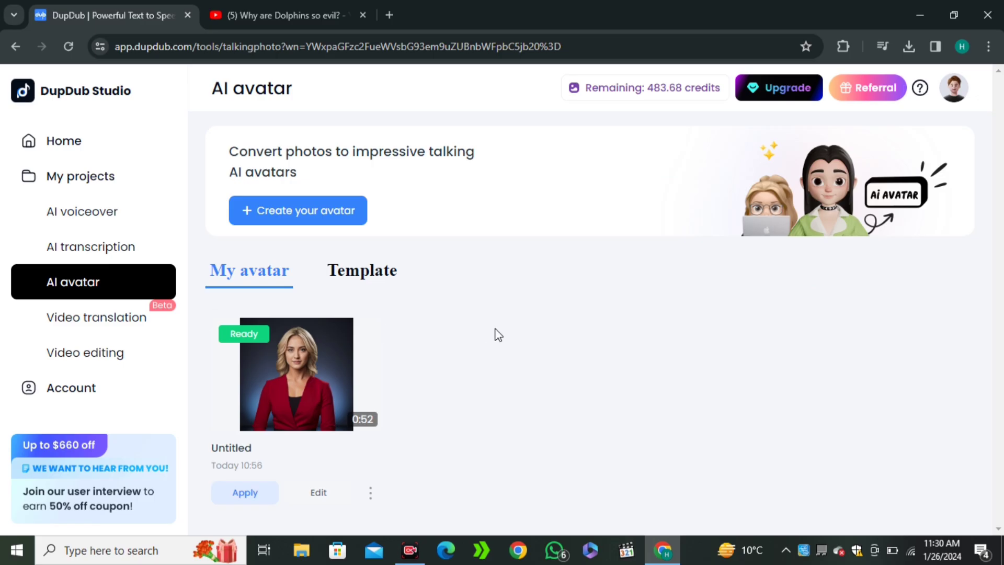
pyautogui.click(310, 210)
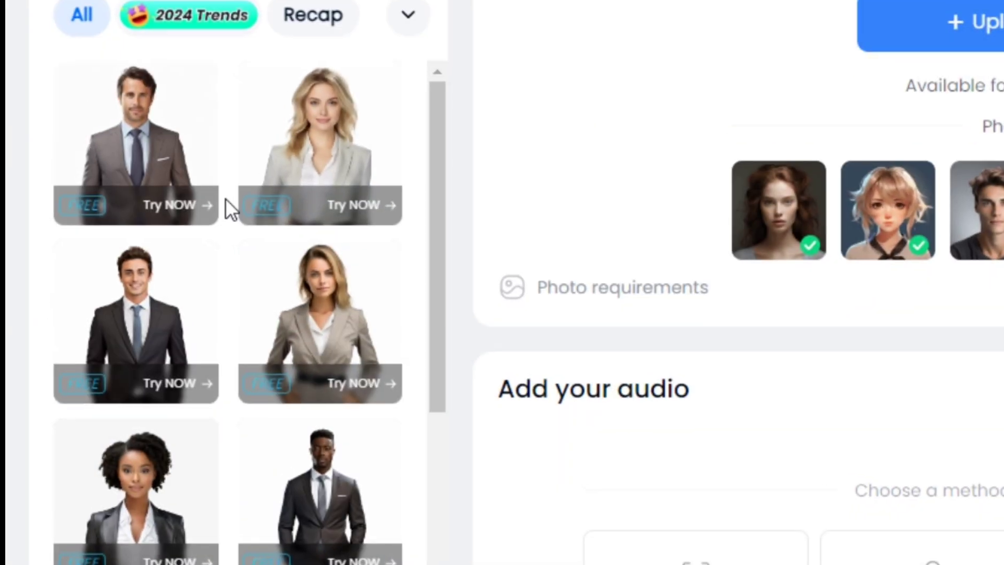
pyautogui.scroll(-2, 225, 249)
pyautogui.scroll(2, 226, 250)
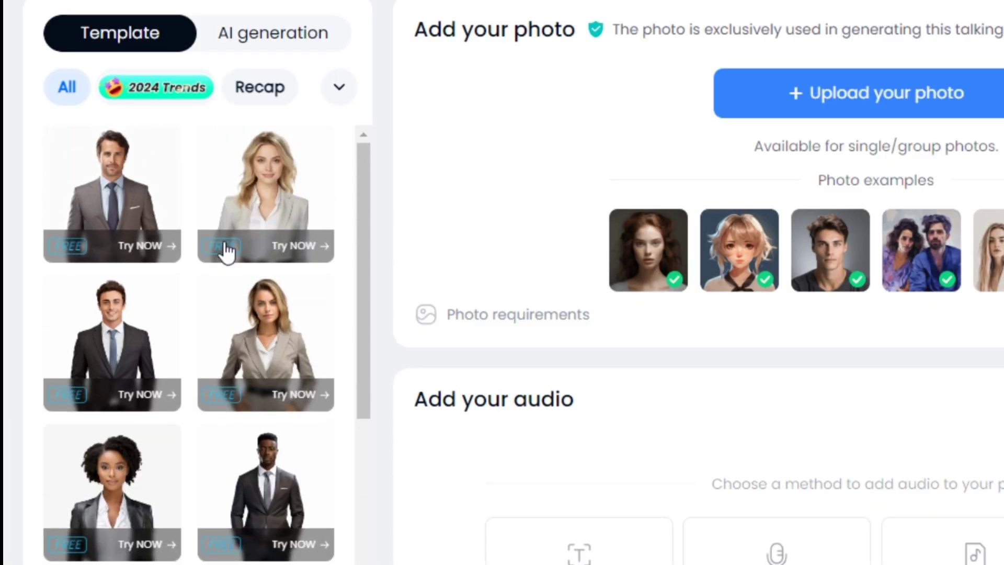
pyautogui.scroll(-5, 206, 230)
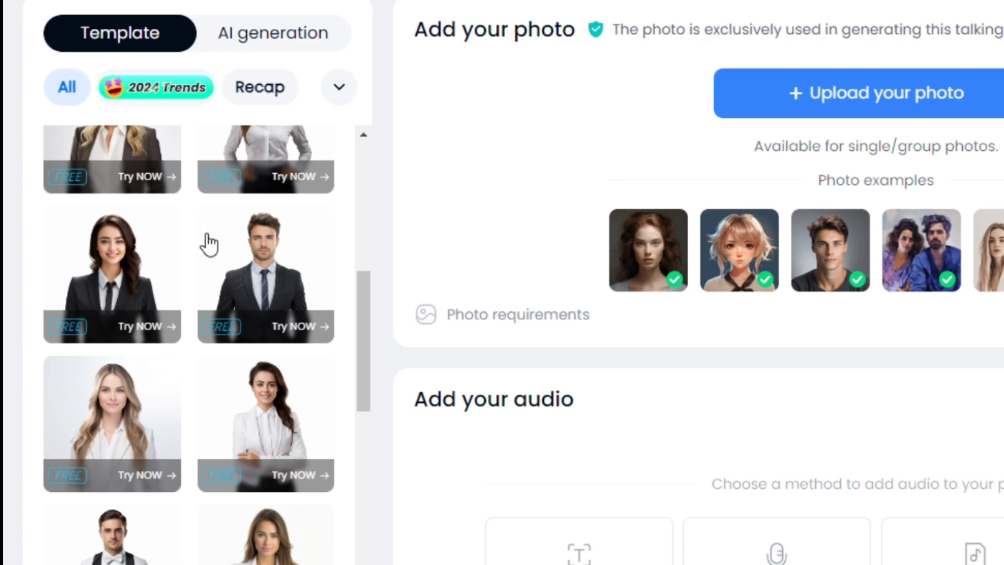
pyautogui.scroll(-1, 226, 270)
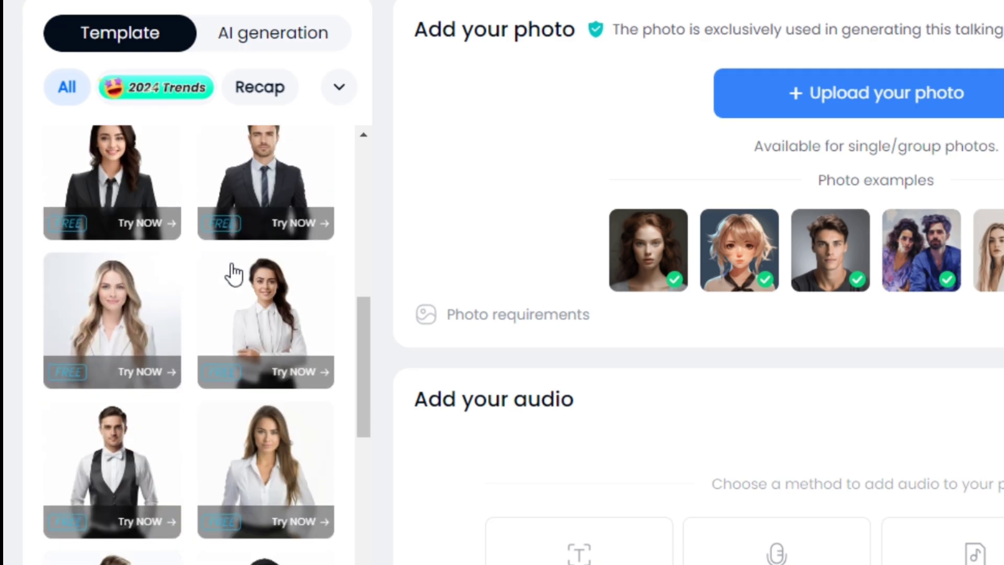
pyautogui.scroll(-2, 232, 272)
pyautogui.scroll(-1, 231, 273)
pyautogui.scroll(-1, 147, 291)
pyautogui.scroll(-2, 197, 325)
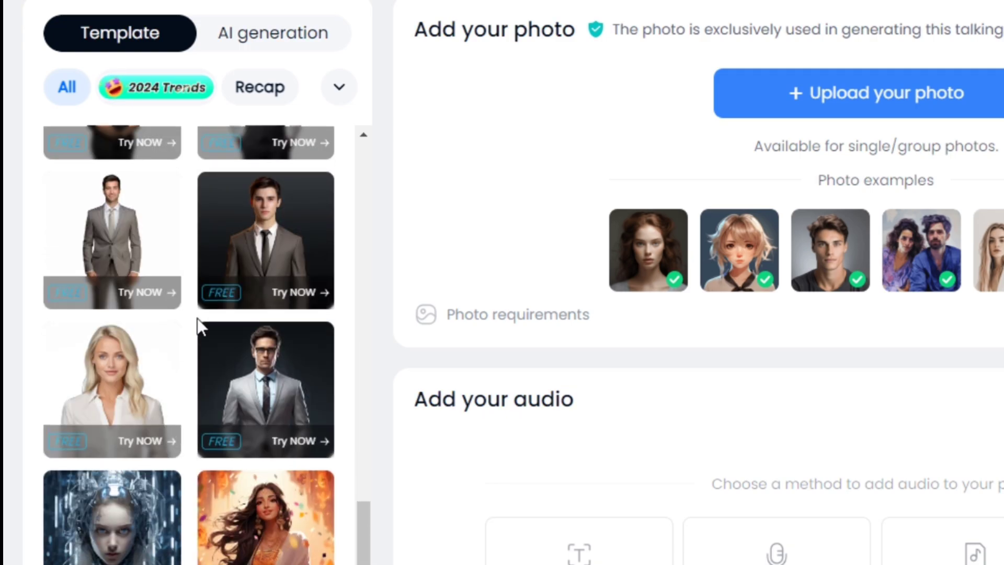
pyautogui.scroll(-1, 197, 327)
pyautogui.scroll(-2, 242, 410)
pyautogui.scroll(-2, 244, 413)
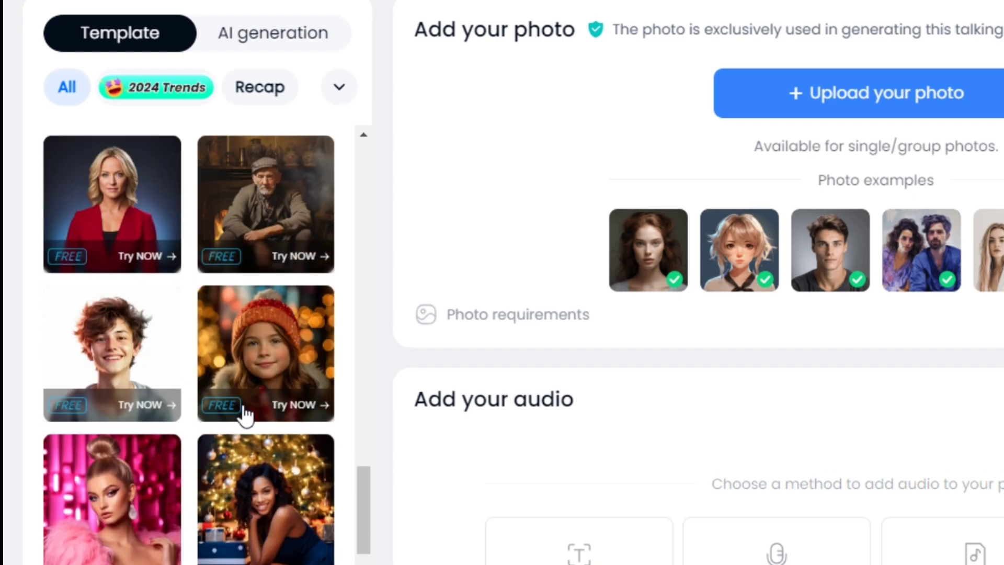
pyautogui.scroll(-1, 286, 290)
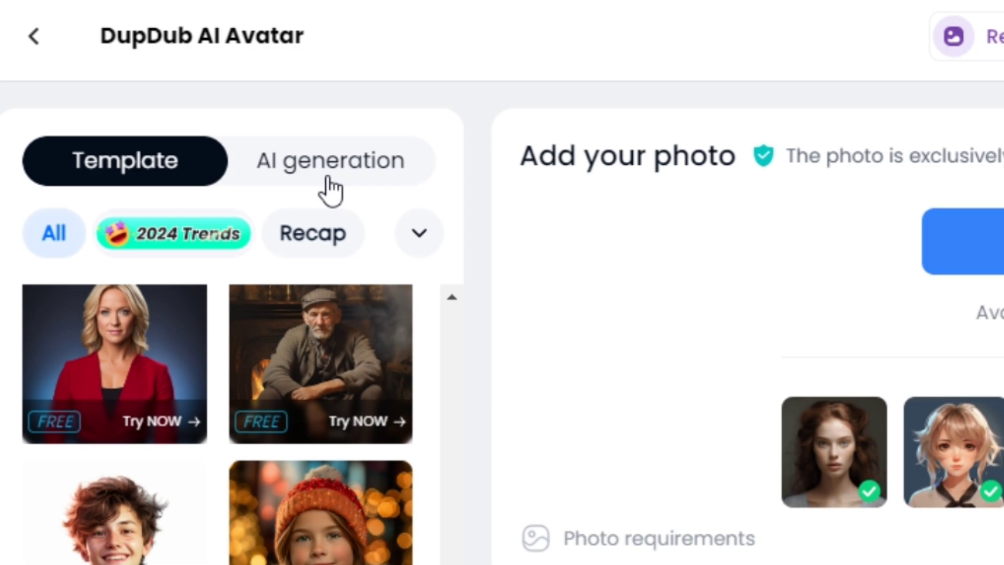
# Step: Generate avatar portraits from a 'young alpha male, isolated background' description
pyautogui.click(272, 161)
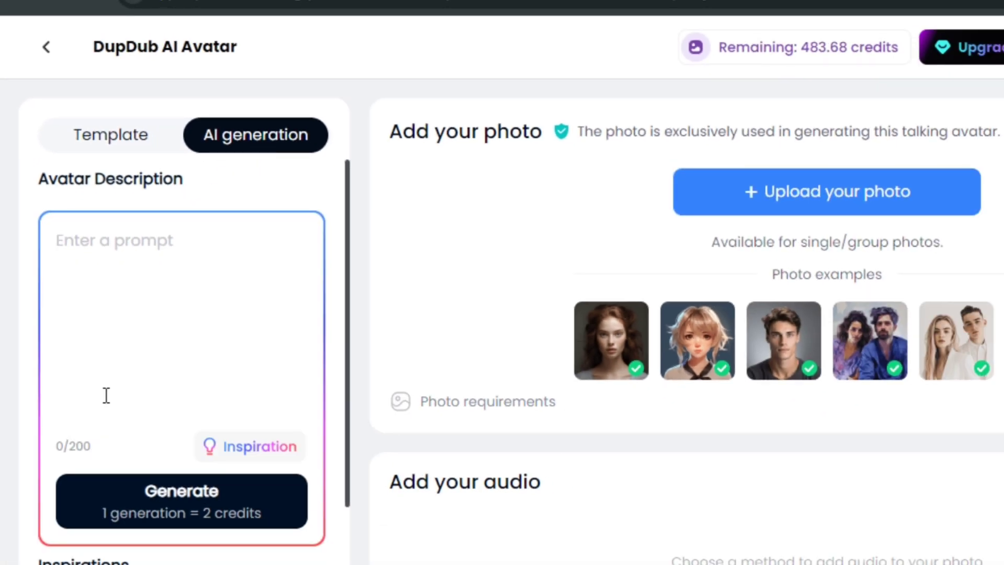
pyautogui.write('A young alpha male st')
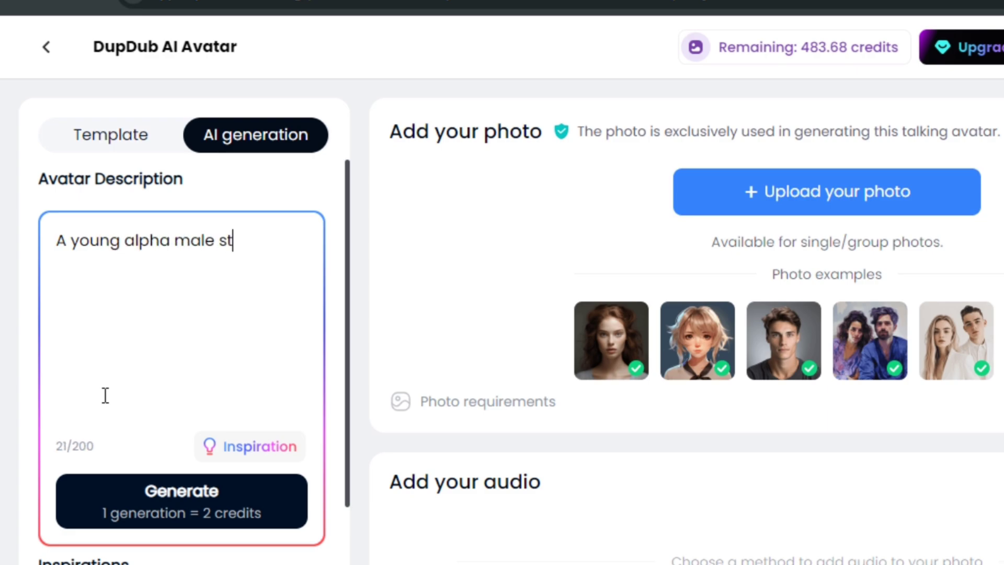
pyautogui.write('anding infront of a is')
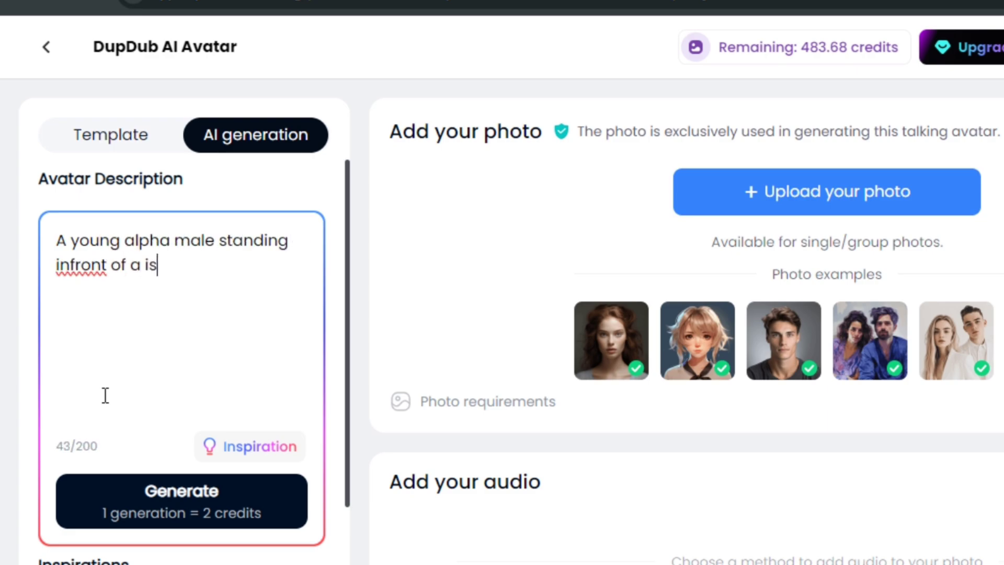
pyautogui.write('olated background')
pyautogui.click(176, 503)
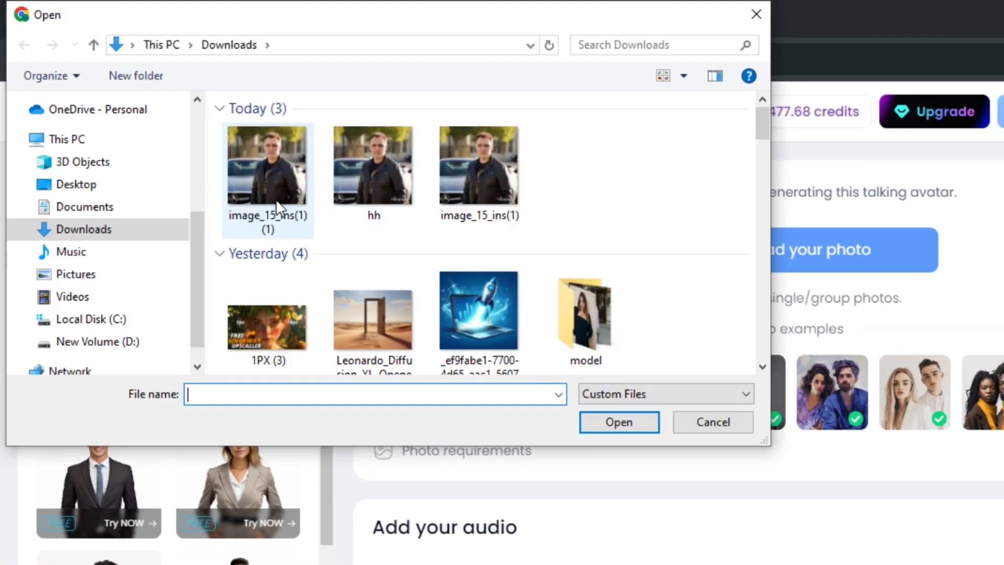
# Step: Upload the photo of the leather-jacketed man beside a car as the avatar photo
pyautogui.click(275, 204)
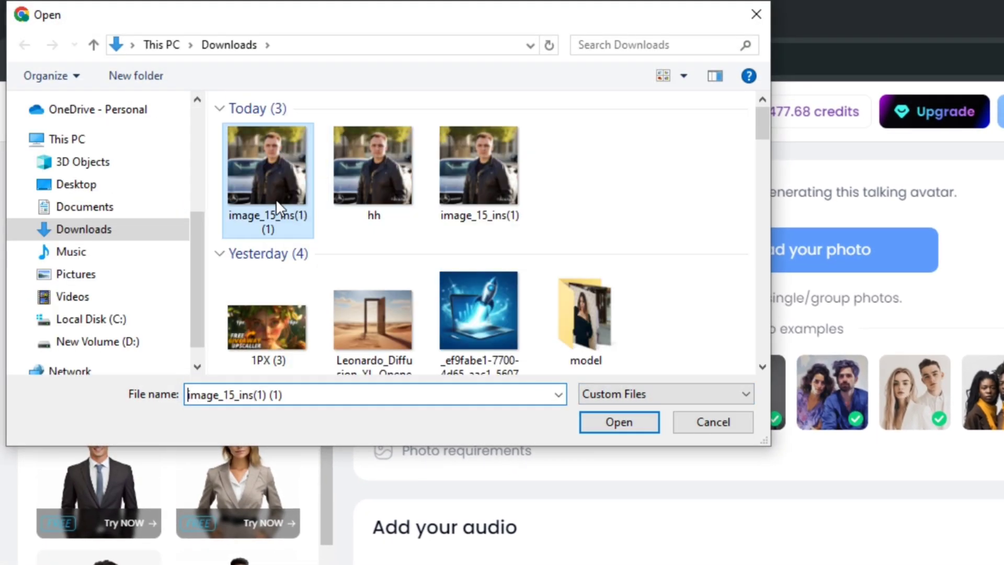
pyautogui.click(640, 429)
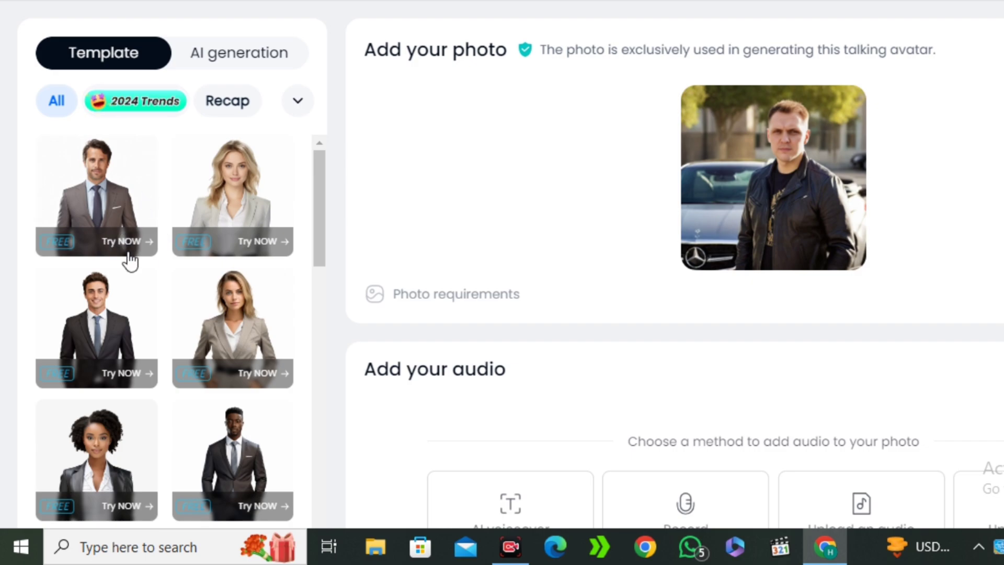
pyautogui.scroll(-3, 168, 289)
pyautogui.scroll(3, 149, 330)
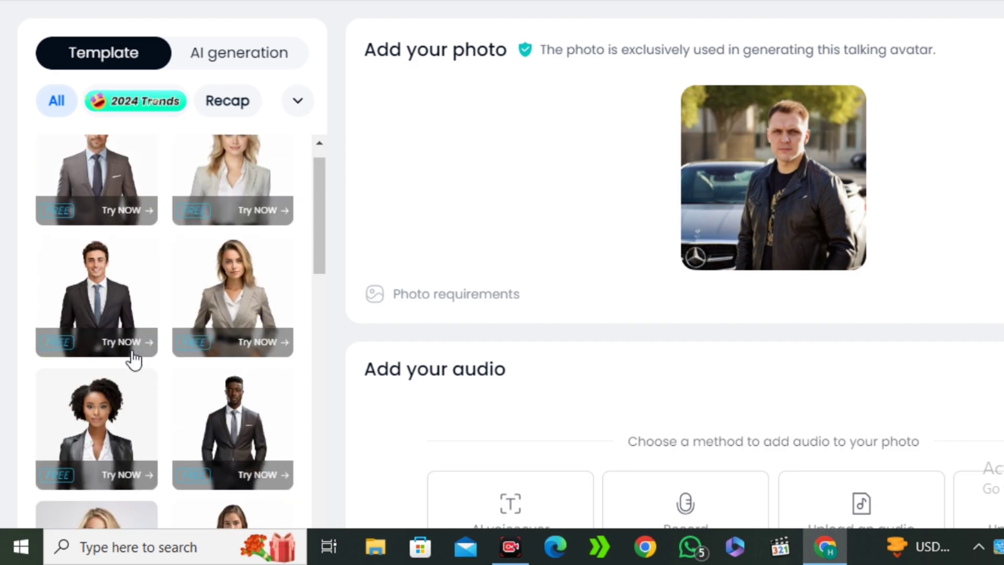
# Step: Apply the grey-suit template, swap in image (19) as the selfie, and accept the result
pyautogui.click(92, 195)
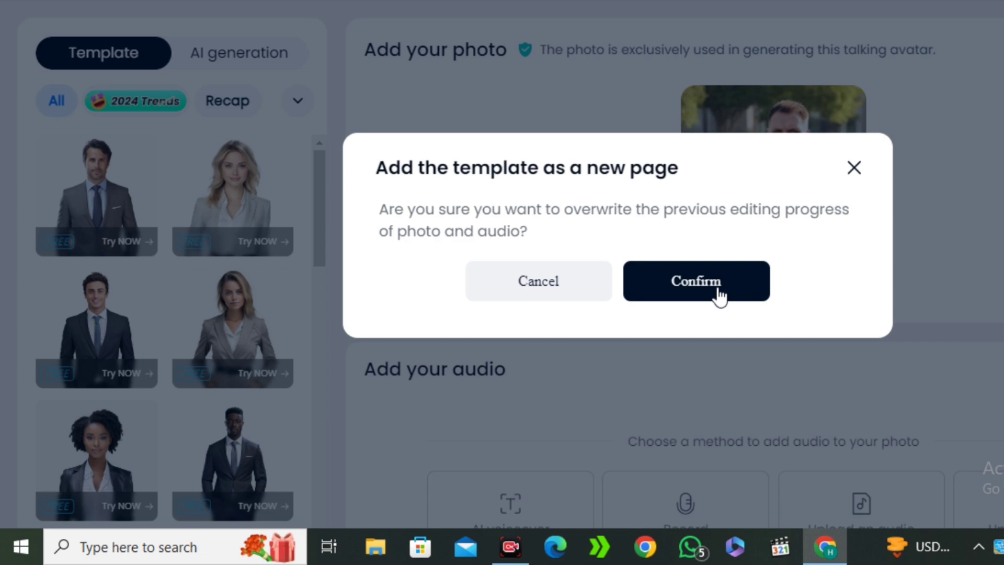
pyautogui.click(667, 295)
pyautogui.scroll(-2, 616, 324)
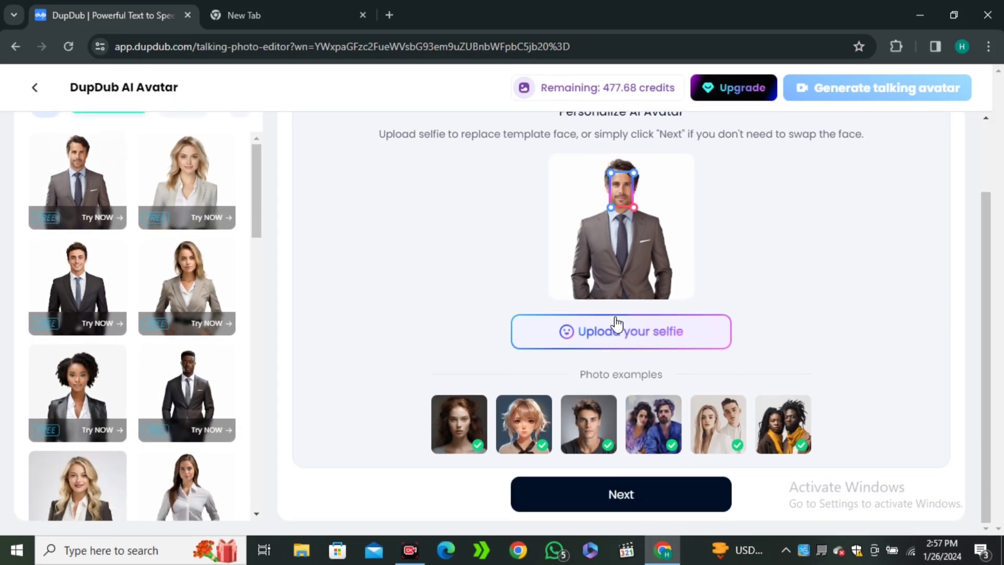
pyautogui.click(632, 323)
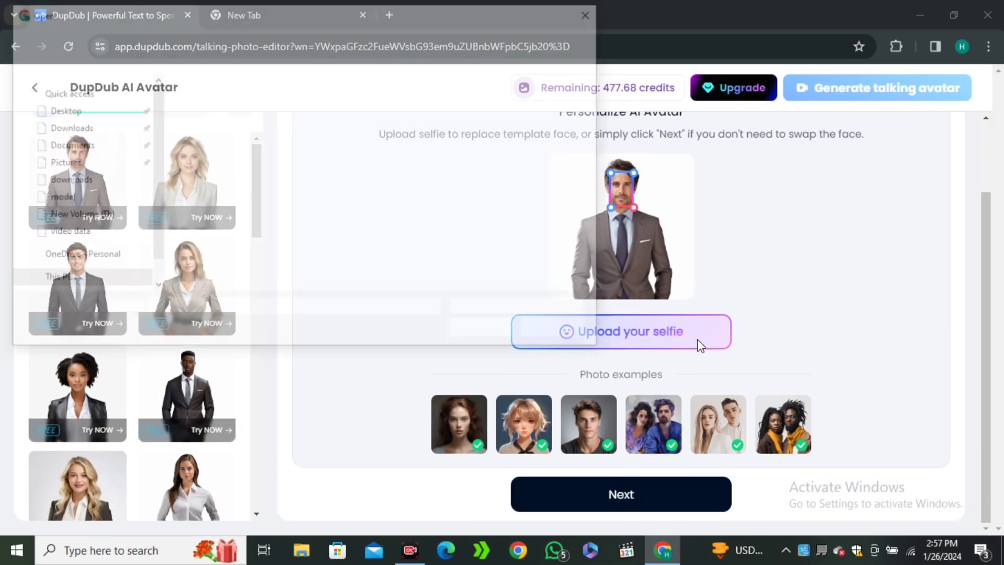
pyautogui.scroll(-5, 309, 210)
pyautogui.scroll(-2, 429, 213)
pyautogui.scroll(-3, 429, 213)
pyautogui.doubleClick(293, 129)
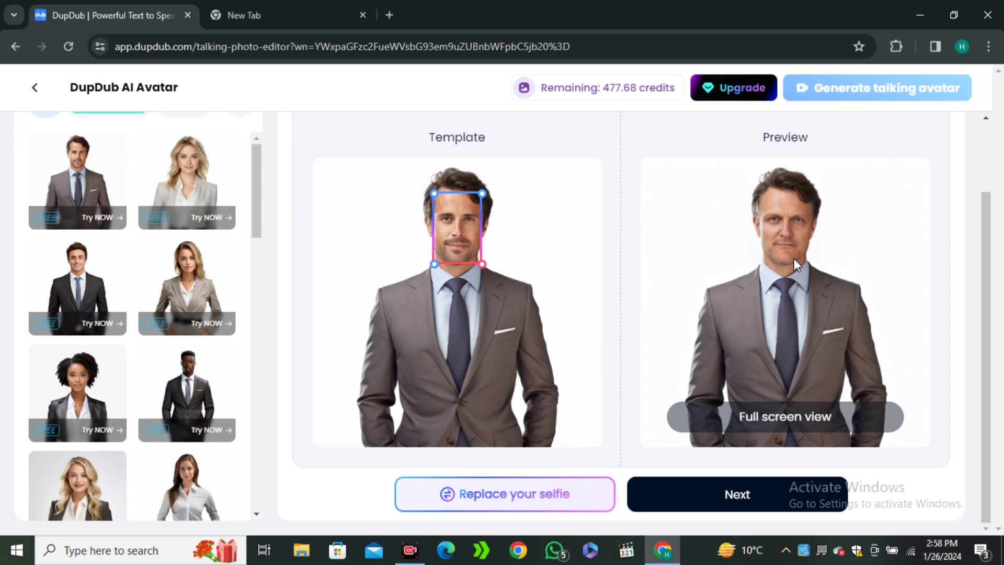
pyautogui.click(754, 502)
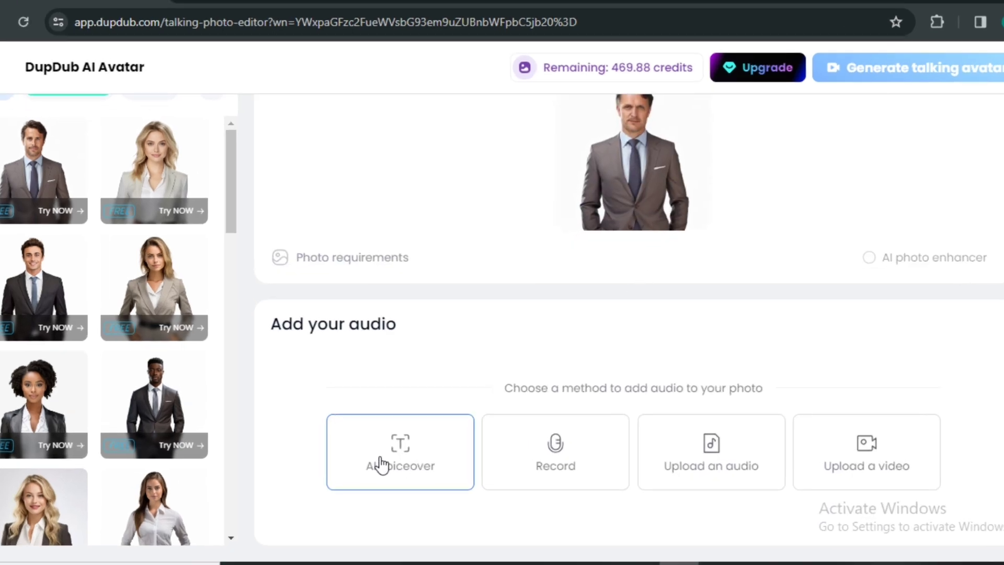
# Step: Upload and save the 39-second dolphin voiceover as the avatar's audio
pyautogui.click(665, 455)
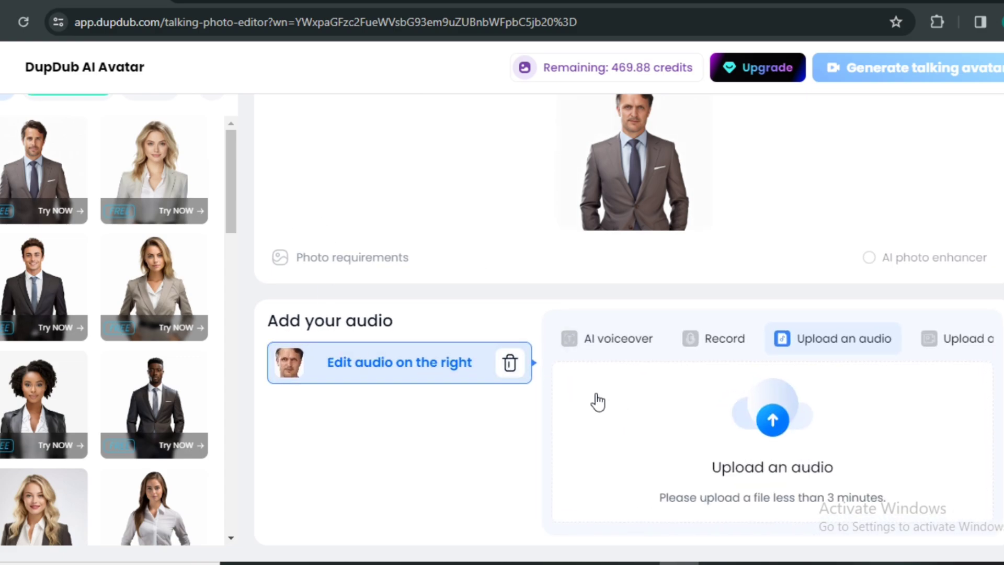
pyautogui.click(782, 429)
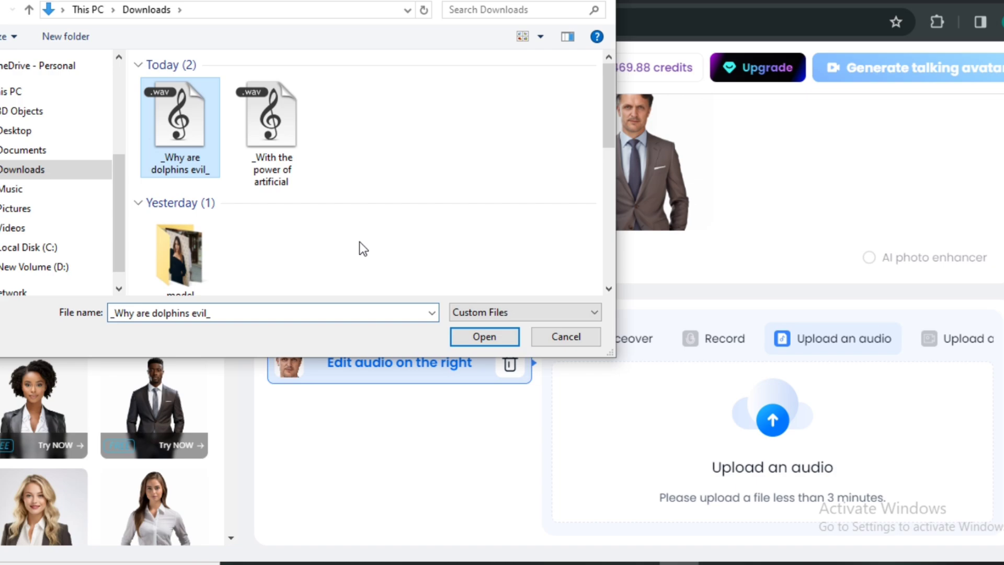
pyautogui.click(474, 330)
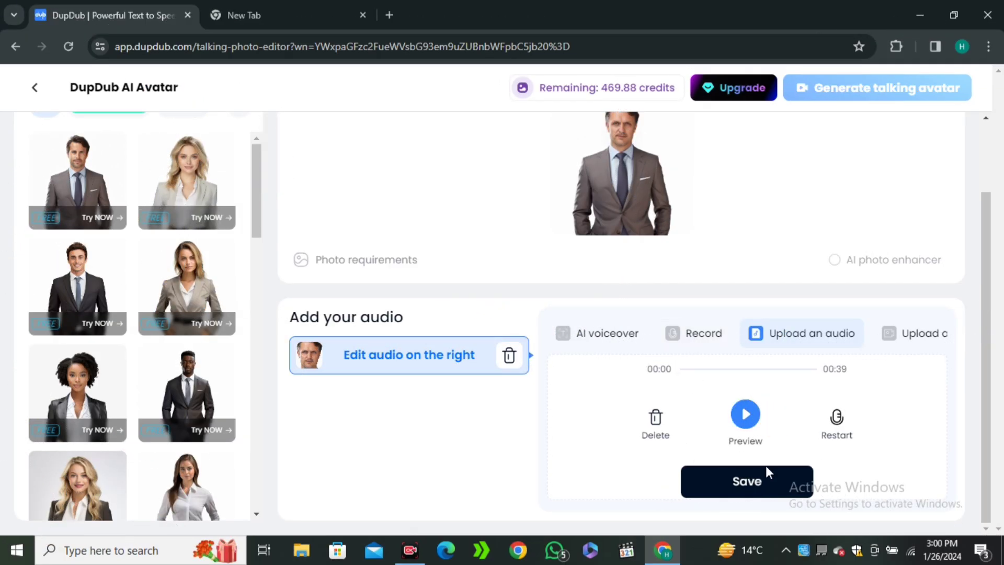
pyautogui.click(759, 485)
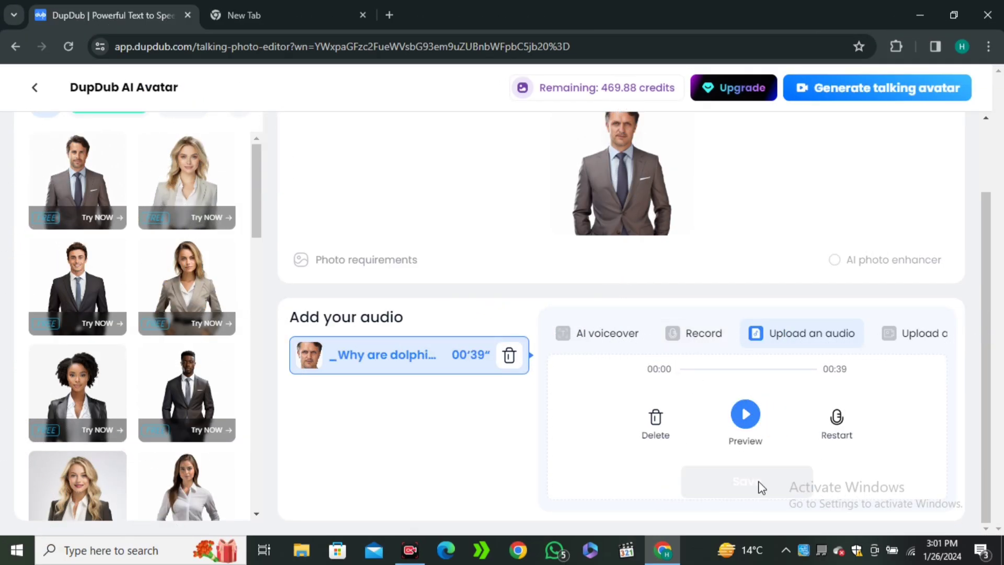
pyautogui.click(862, 90)
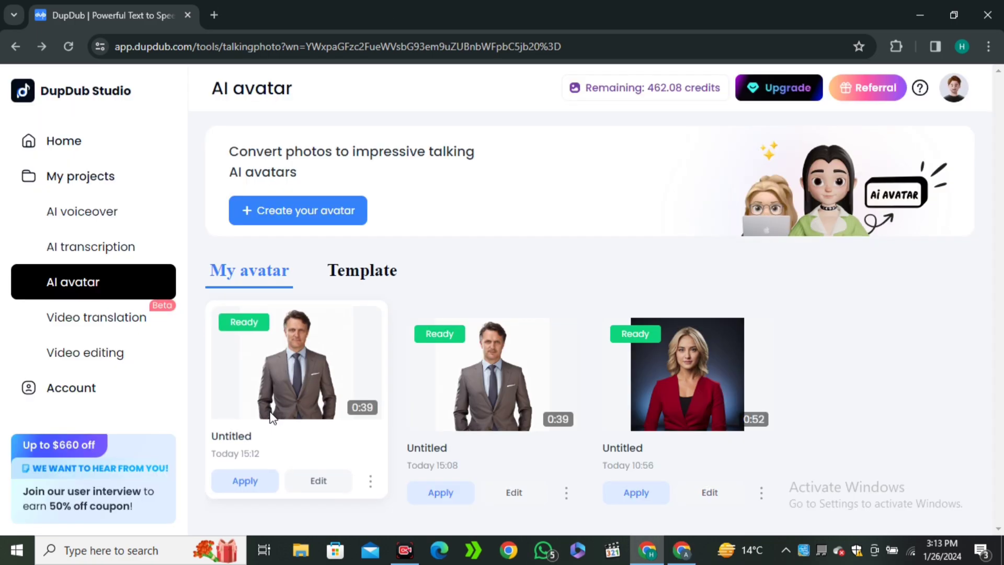
# Step: Generate the 39-second talking avatar video and play it back
pyautogui.click(270, 414)
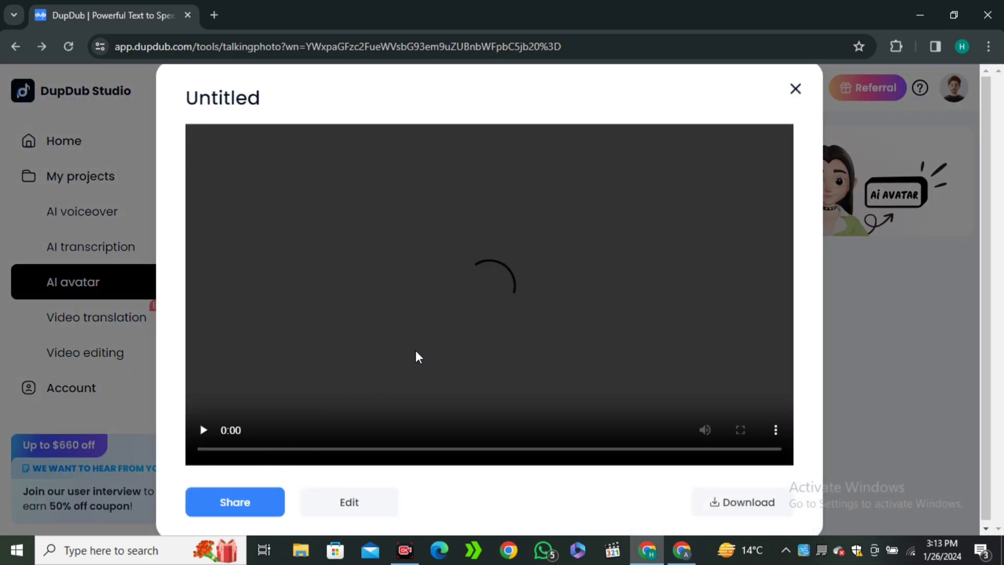
pyautogui.click(297, 425)
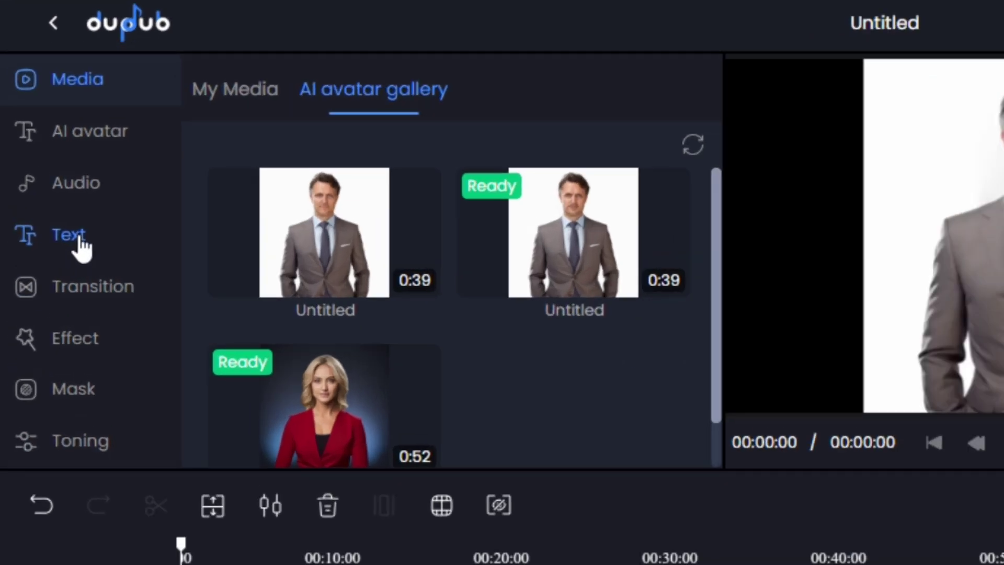
# Step: Convert the avatar's speech into English AI subtitles
pyautogui.click(82, 248)
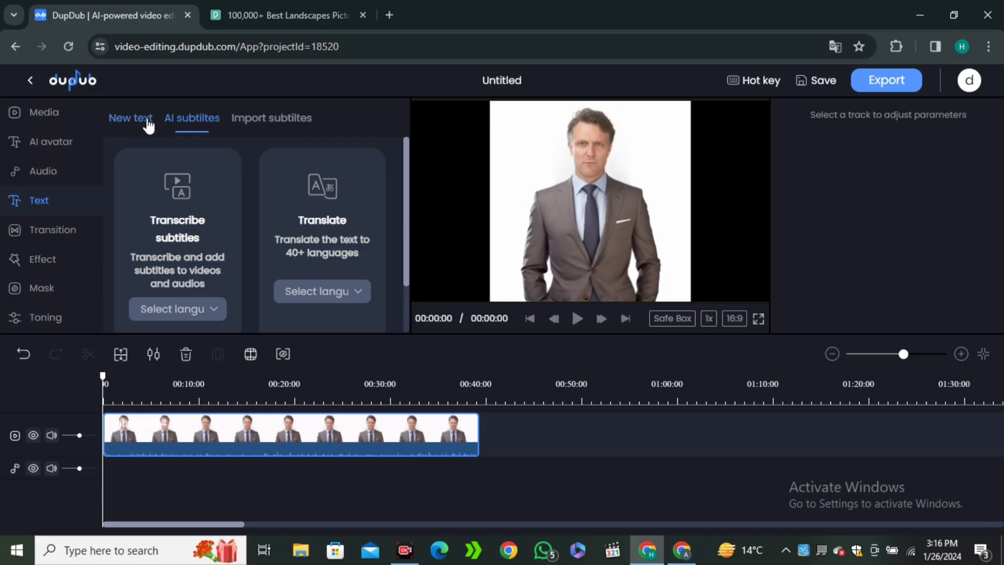
pyautogui.click(160, 314)
pyautogui.scroll(-2, 171, 448)
pyautogui.scroll(-1, 170, 447)
pyautogui.scroll(-1, 173, 423)
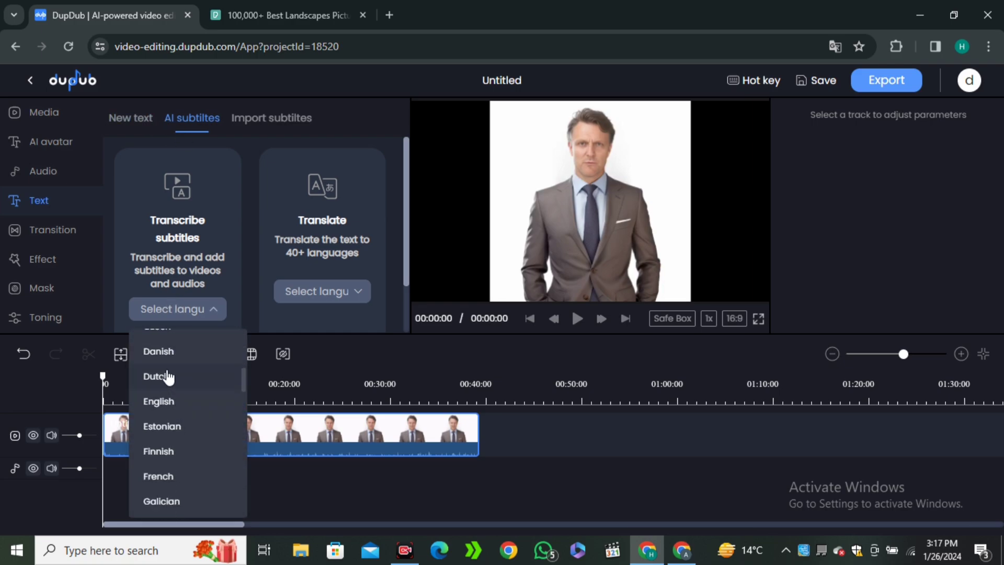
pyautogui.click(165, 401)
pyautogui.scroll(-1, 164, 322)
pyautogui.click(170, 291)
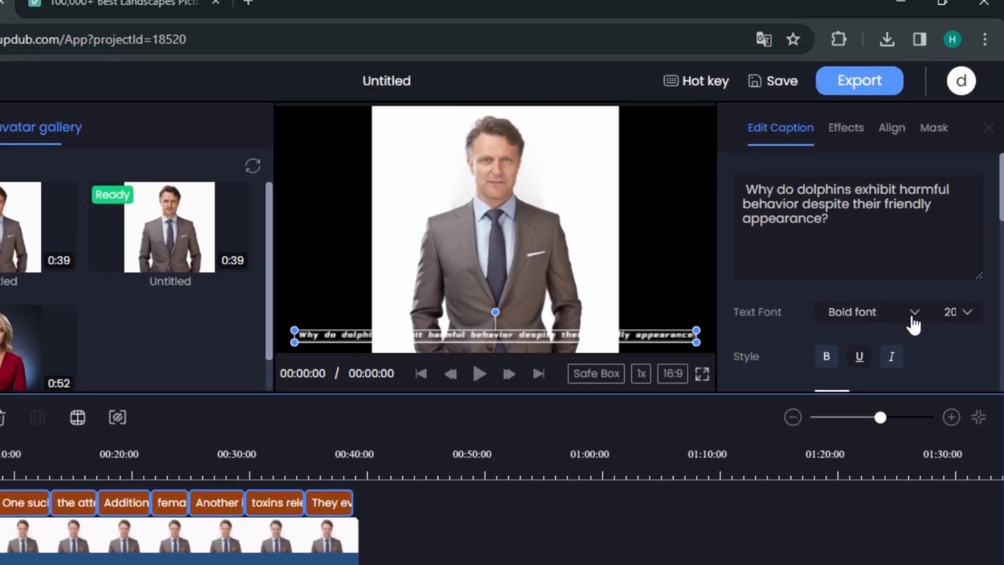
# Step: Style the captions with Bold font, size 20, Effects 128 and alignment settings
pyautogui.click(913, 314)
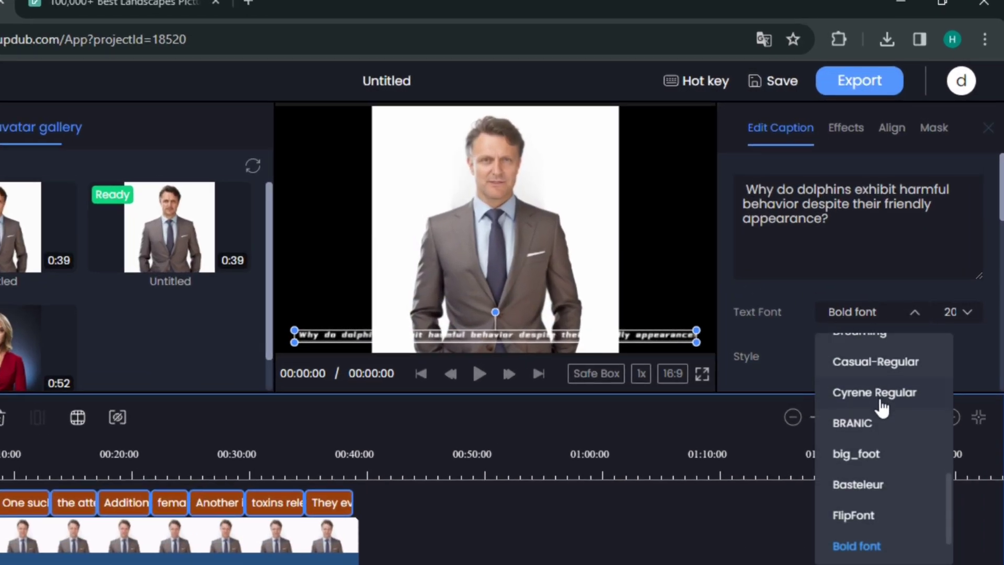
pyautogui.scroll(-1, 887, 439)
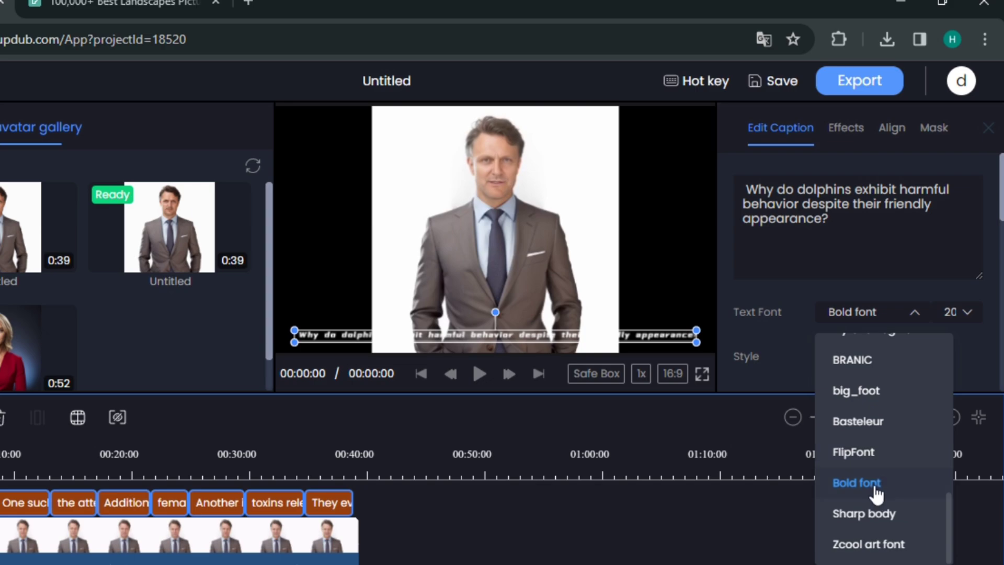
pyautogui.click(905, 483)
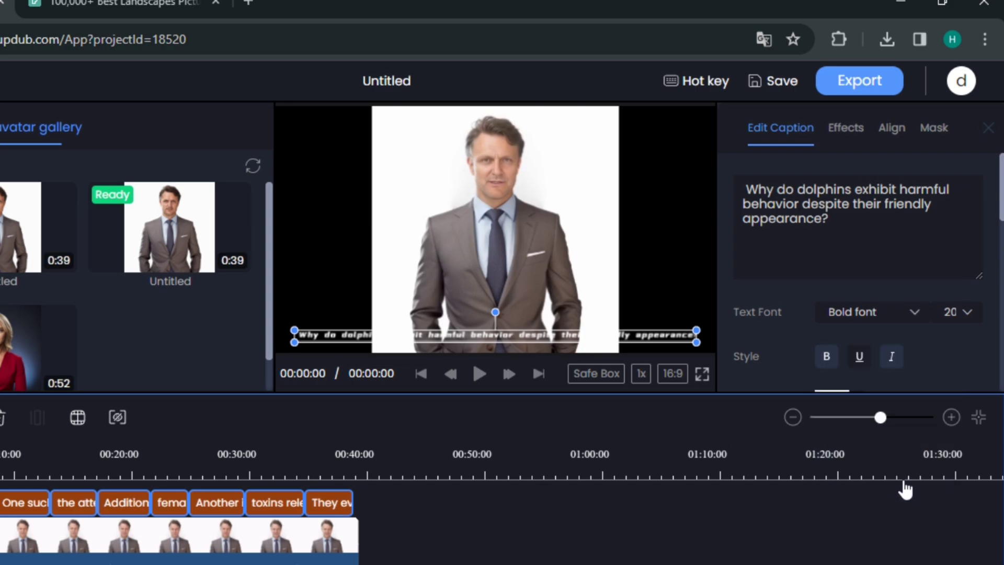
pyautogui.click(957, 312)
pyautogui.click(847, 130)
pyautogui.click(843, 303)
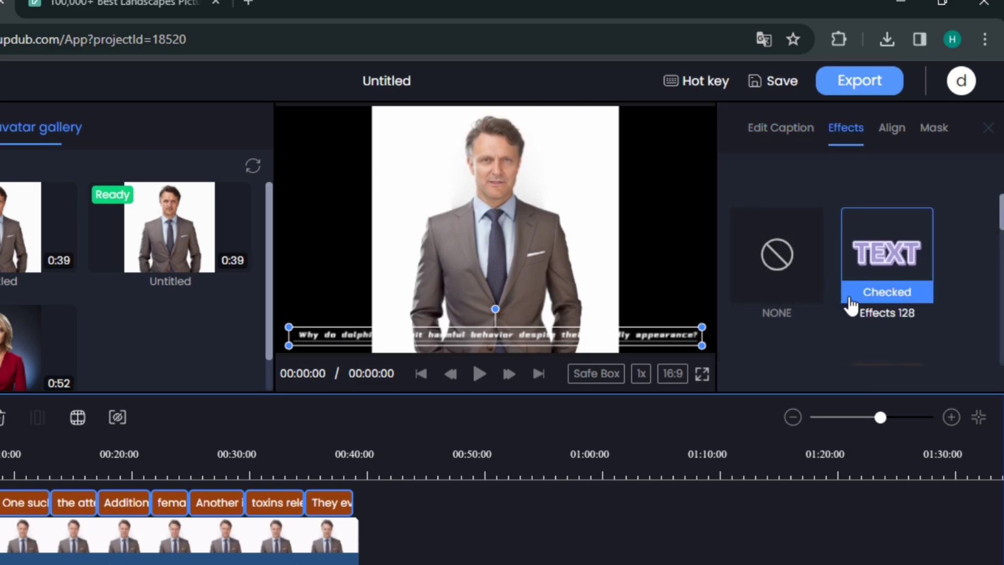
pyautogui.scroll(-3, 836, 311)
pyautogui.scroll(3, 851, 236)
pyautogui.click(894, 132)
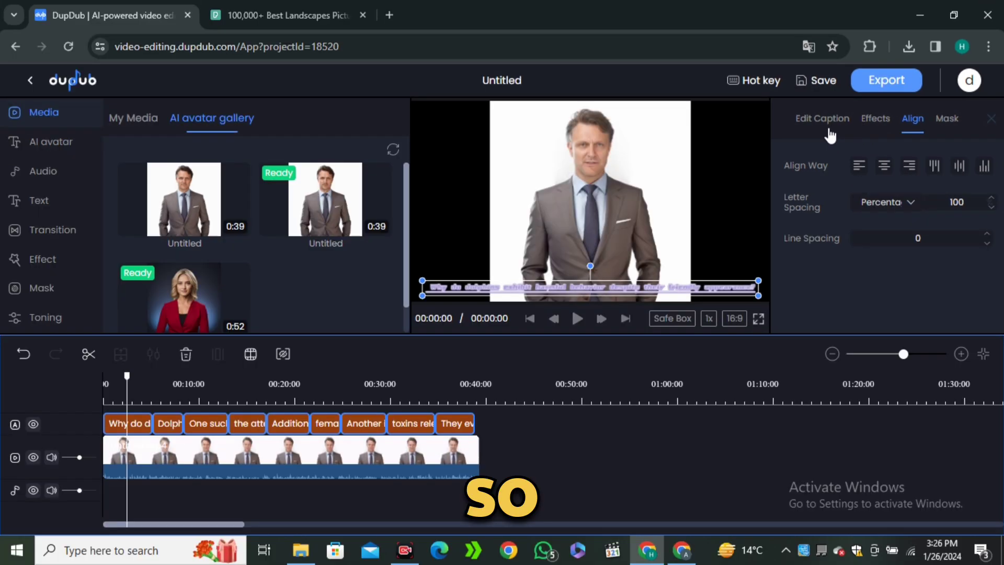
pyautogui.click(784, 131)
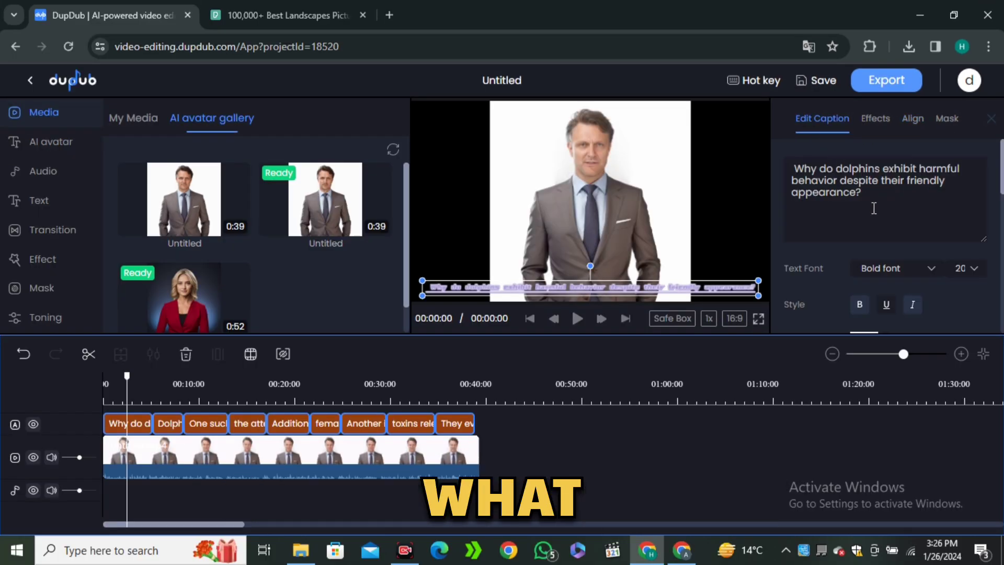
# Step: Search Pexels for free DOLPHINS videos
pyautogui.click(286, 16)
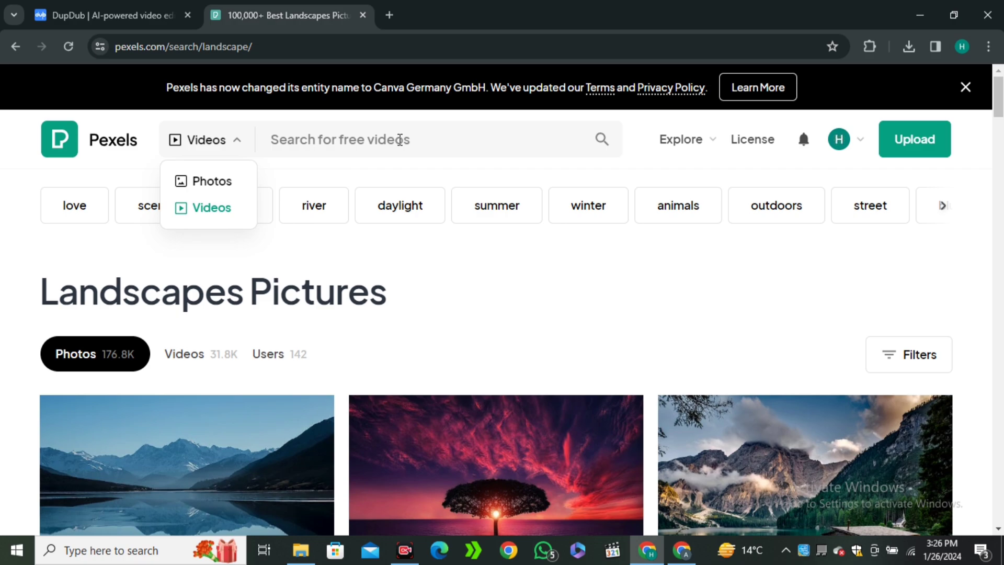
pyautogui.click(388, 139)
pyautogui.write('DOLPHIN')
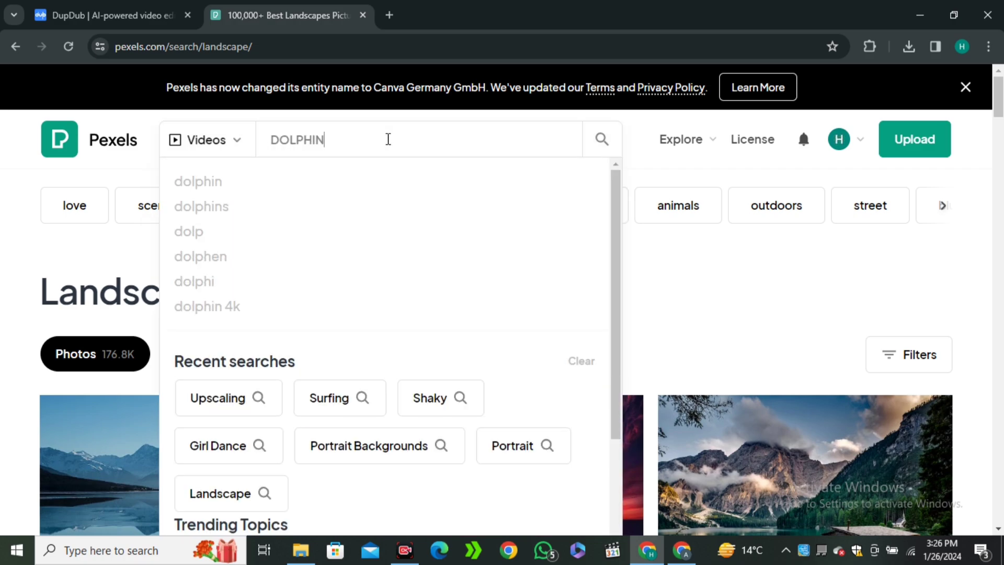
pyautogui.write('S')
pyautogui.press('Return')
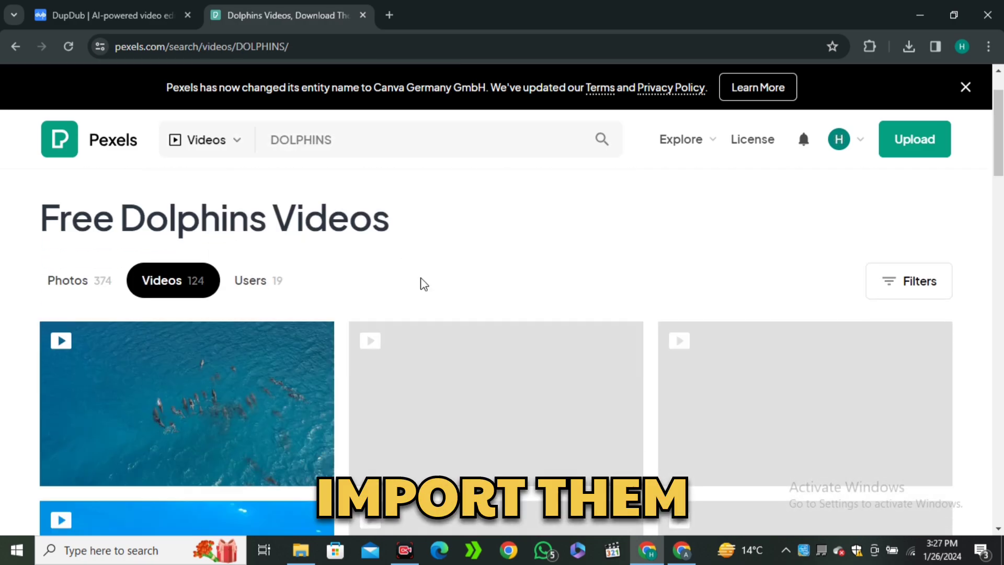
pyautogui.scroll(-2, 421, 279)
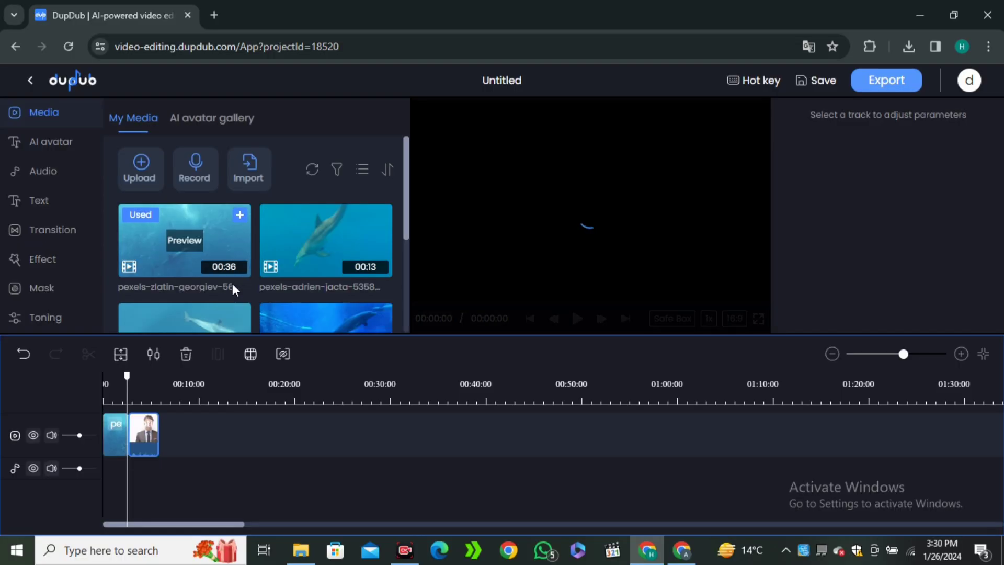
# Step: Place a dolphin clip on the timeline and add transitions between clips
pyautogui.moveTo(318, 251)
pyautogui.mouseDown()
pyautogui.moveTo(222, 448)
pyautogui.moveTo(170, 433)
pyautogui.mouseUp()
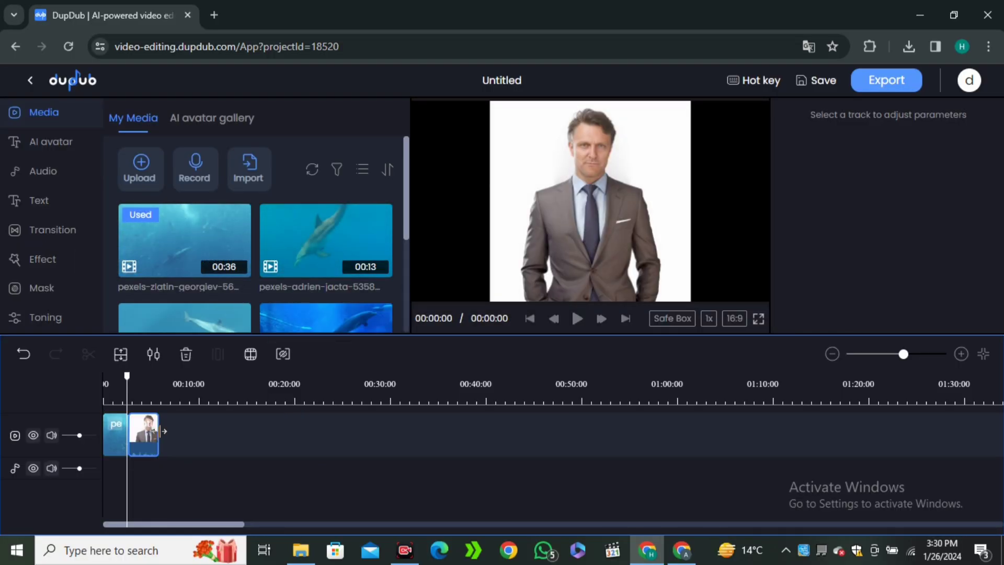
pyautogui.click(57, 239)
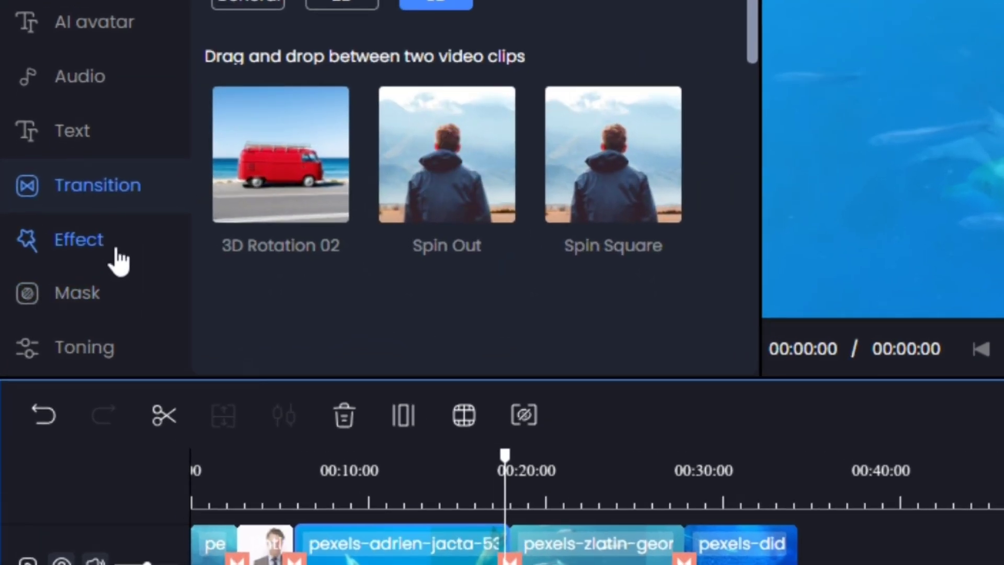
pyautogui.click(57, 253)
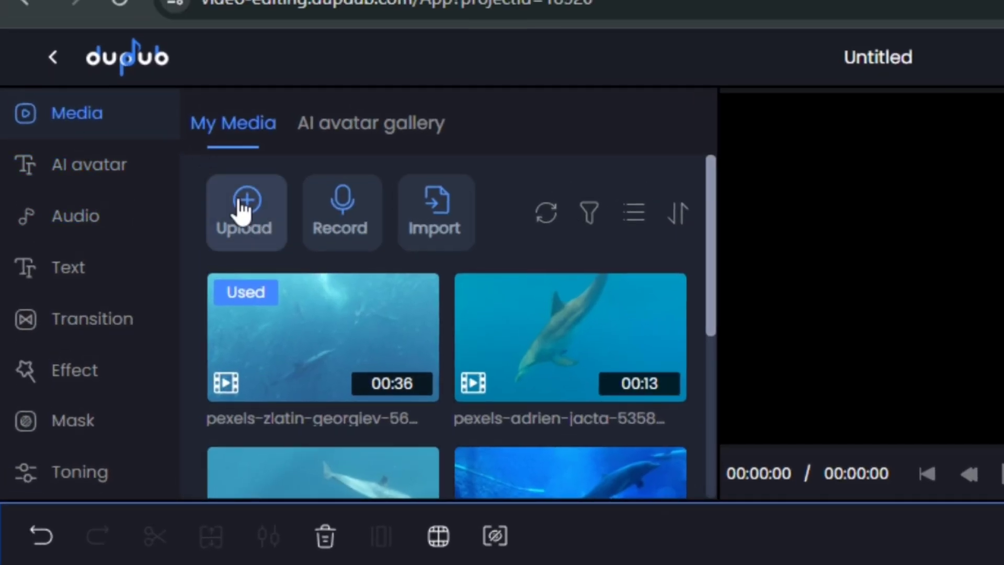
# Step: Upload the voiceover wav to the media library and open the Audio gallery
pyautogui.click(242, 209)
pyautogui.click(941, 180)
pyautogui.click(848, 497)
pyautogui.click(71, 355)
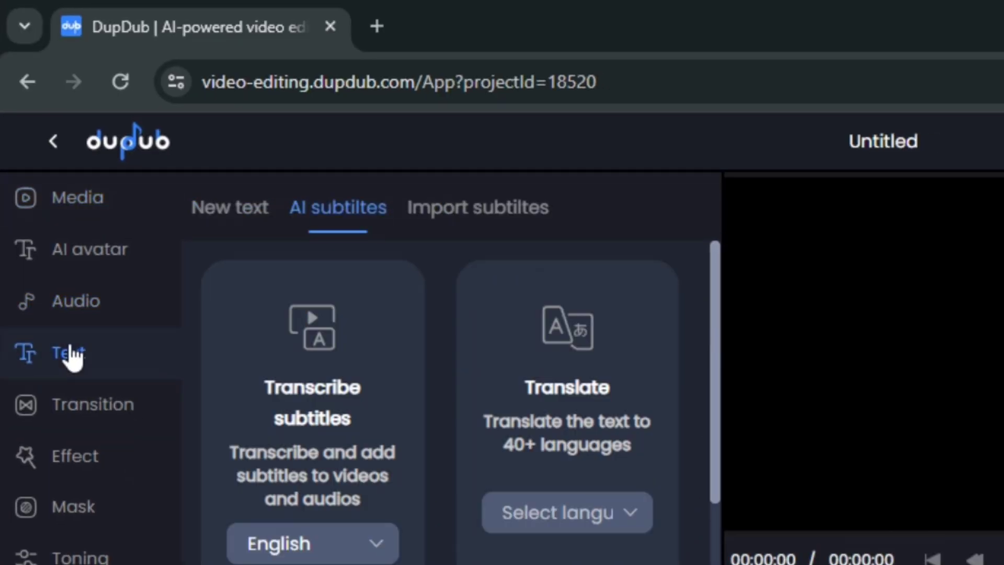
pyautogui.click(45, 259)
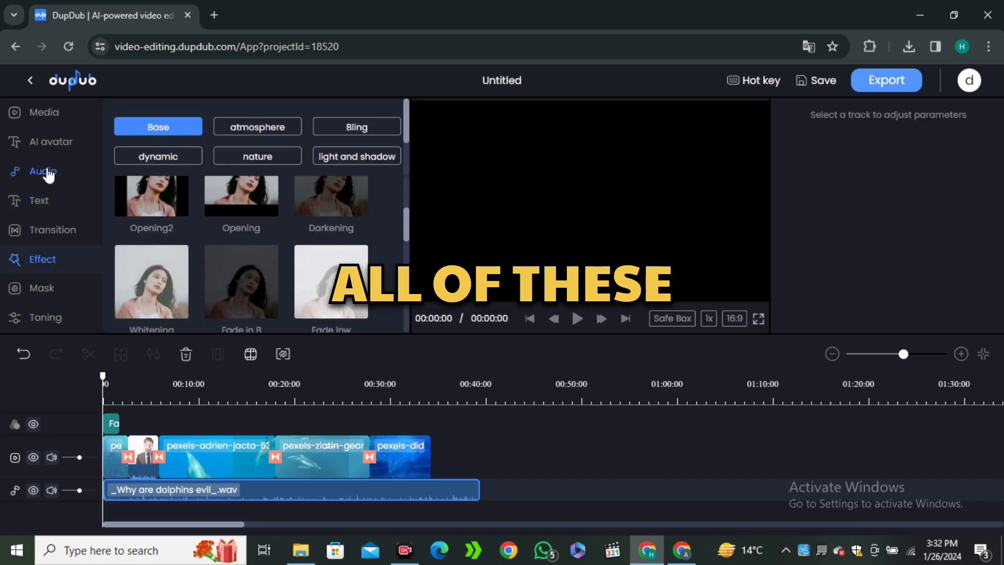
pyautogui.click(43, 171)
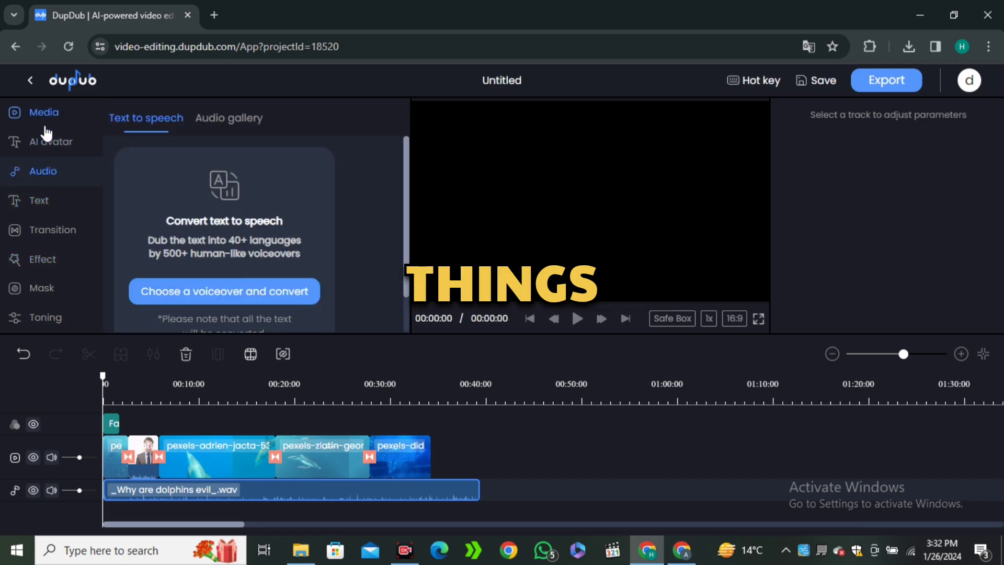
pyautogui.scroll(-1, 228, 208)
pyautogui.click(238, 124)
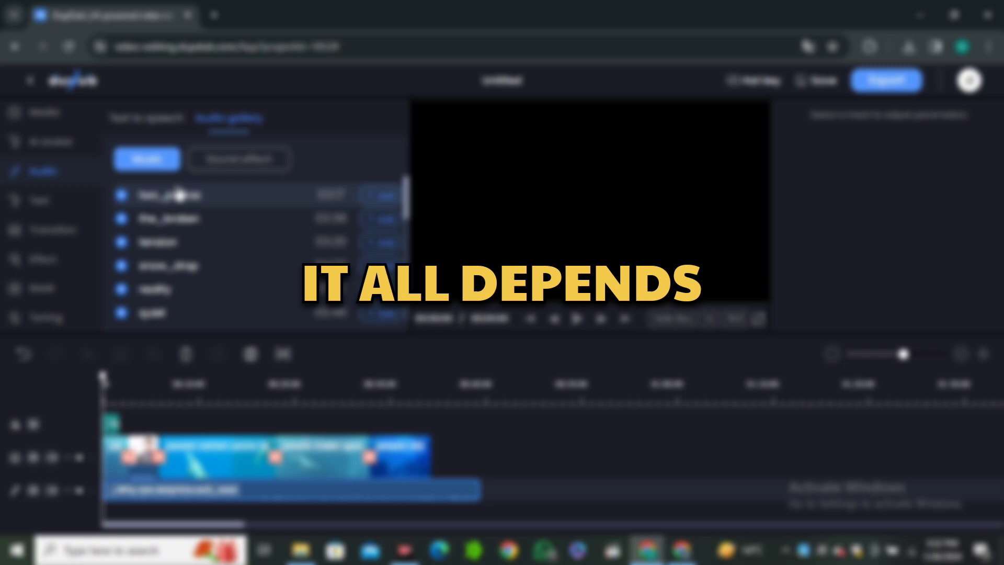
pyautogui.scroll(-3, 196, 196)
pyautogui.scroll(-3, 223, 266)
pyautogui.scroll(-3, 173, 280)
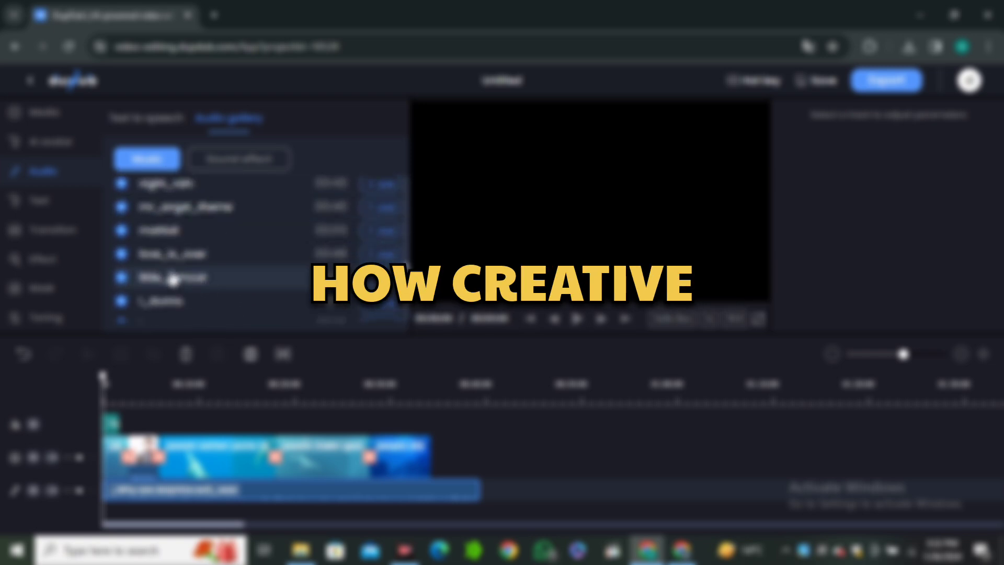
pyautogui.scroll(-2, 180, 285)
pyautogui.scroll(-1, 182, 266)
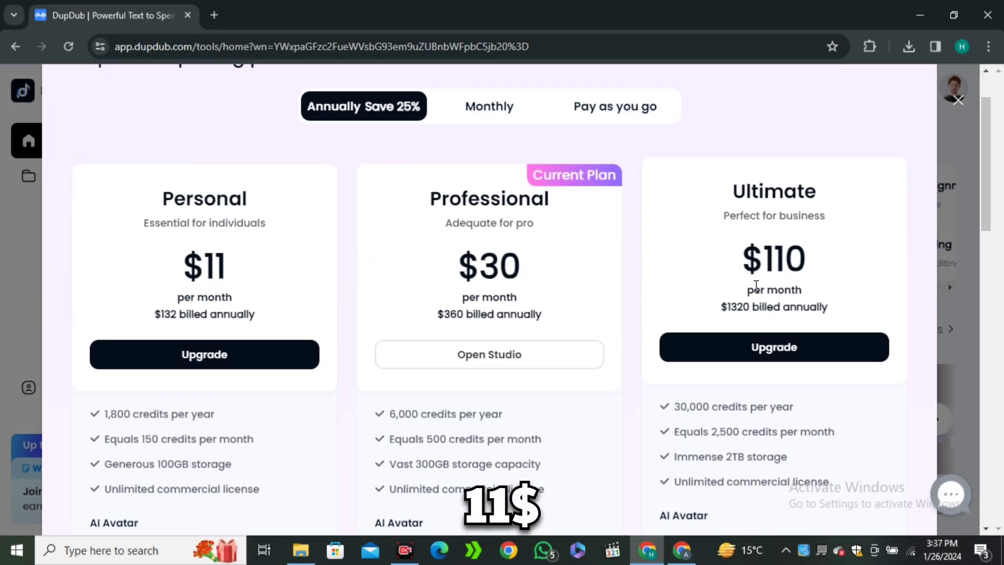
pyautogui.scroll(-2, 755, 285)
pyautogui.scroll(-1, 651, 259)
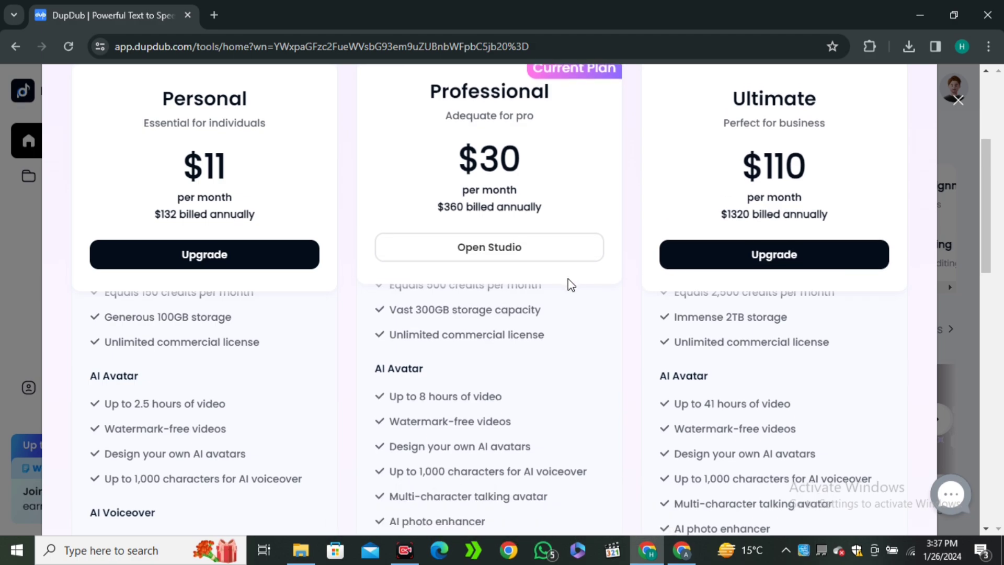
pyautogui.scroll(1, 556, 255)
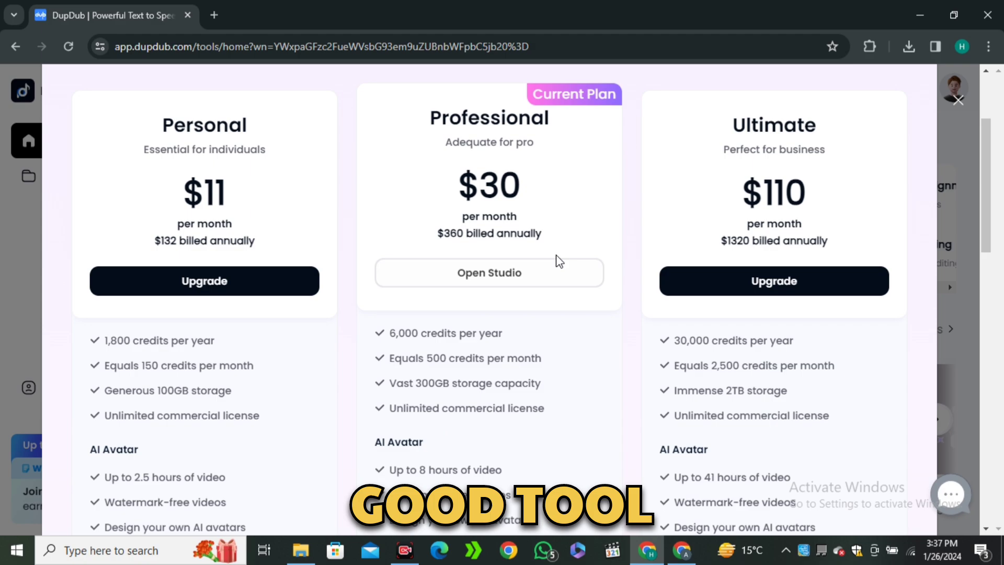
pyautogui.click(957, 102)
pyautogui.moveTo(954, 88)
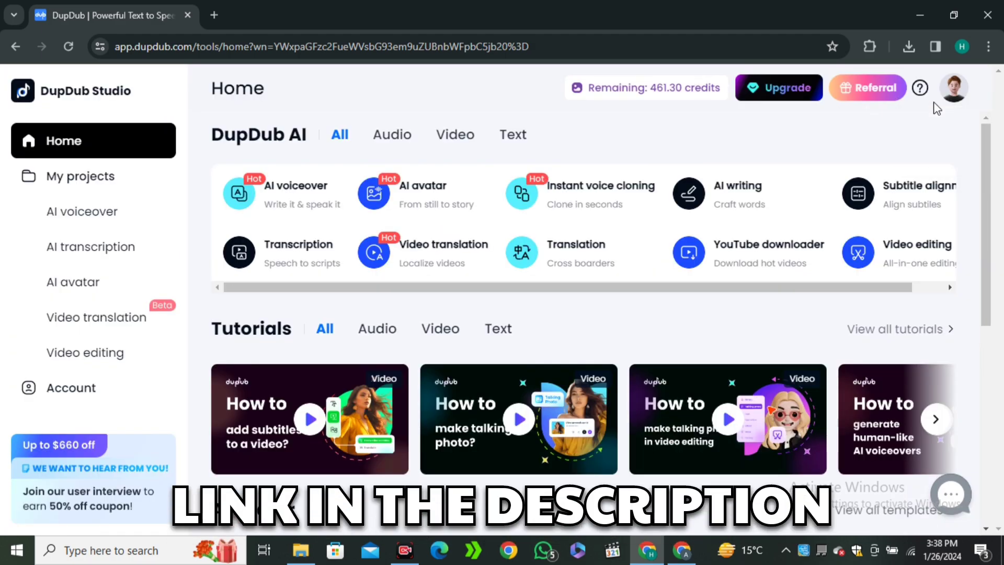